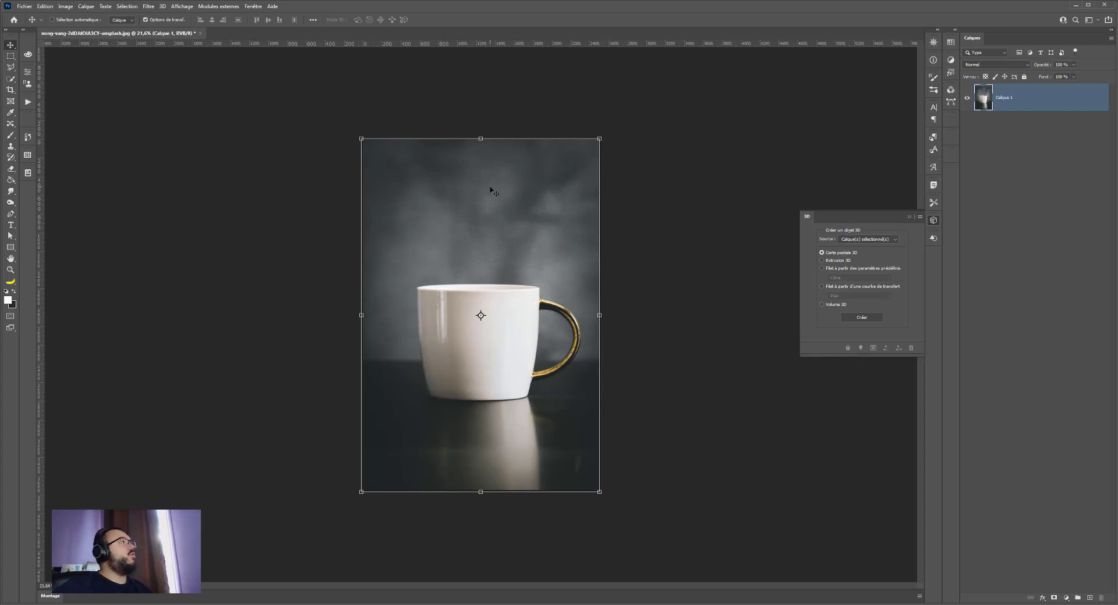
- On a new layer, fill a rectangular selection covering the mug's body with white, and clear the selection
{"action": "left_click", "coordinate": [1090, 599]}
{"action": "left_click", "coordinate": [11, 56]}
{"action": "scroll", "coordinate": [469, 311], "scroll_direction": "up", "scroll_amount": 4}
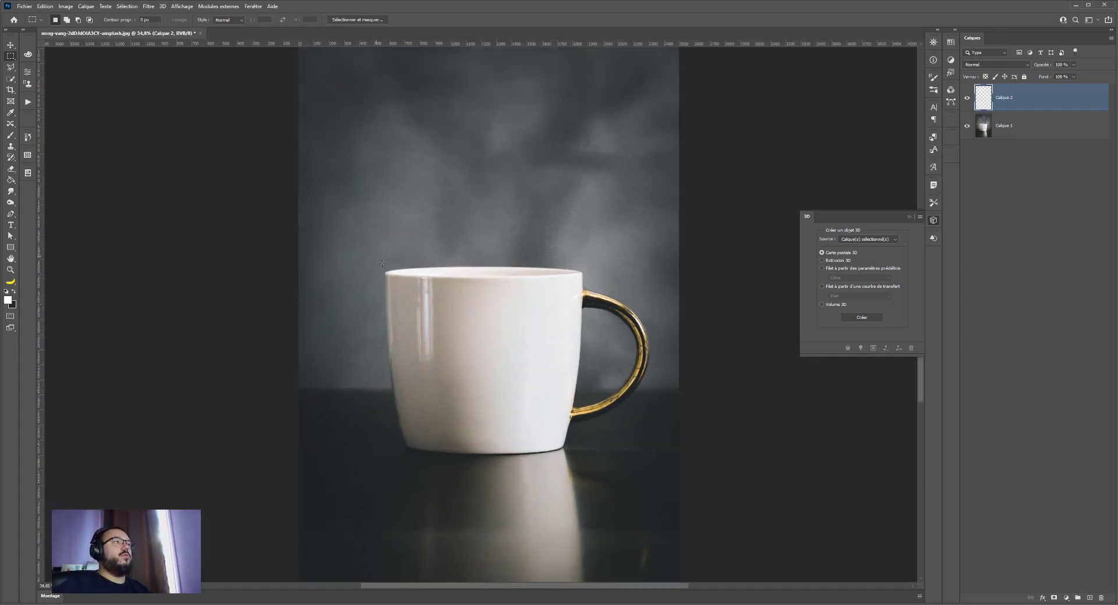
{"action": "left_click_drag", "start_coordinate": [380, 261], "coordinate": [595, 454]}
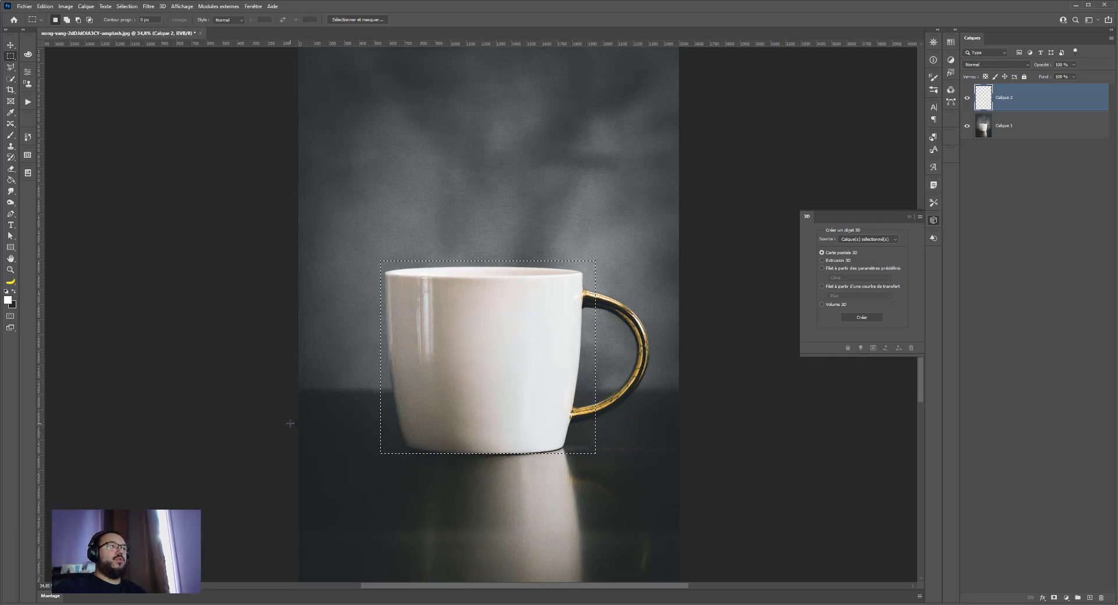
{"action": "left_click", "coordinate": [11, 180]}
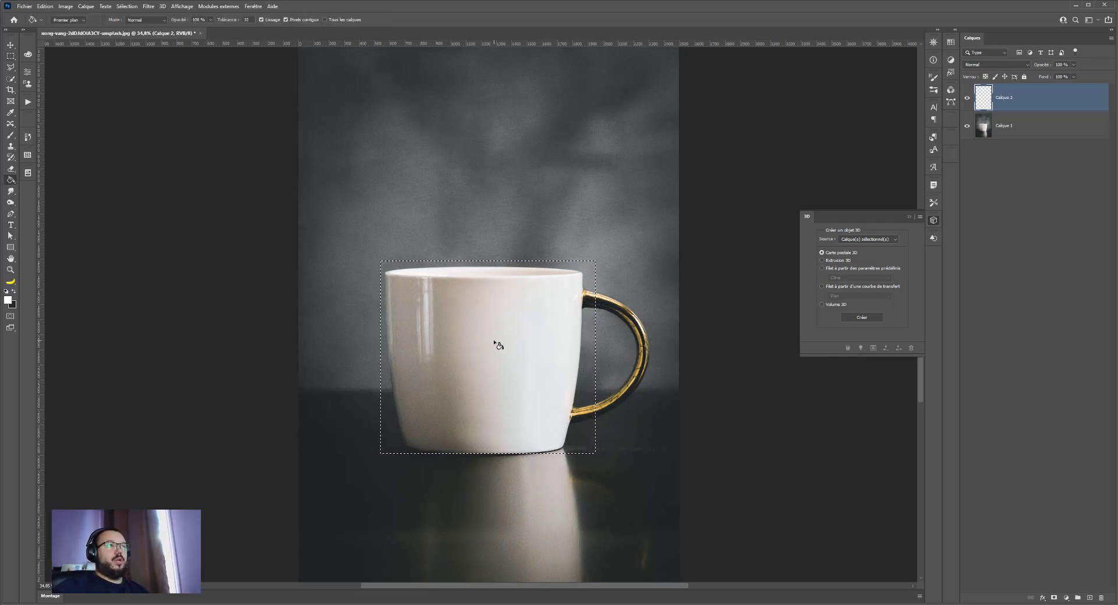
{"action": "left_click", "coordinate": [387, 416]}
{"action": "key", "text": "ctrl+d"}
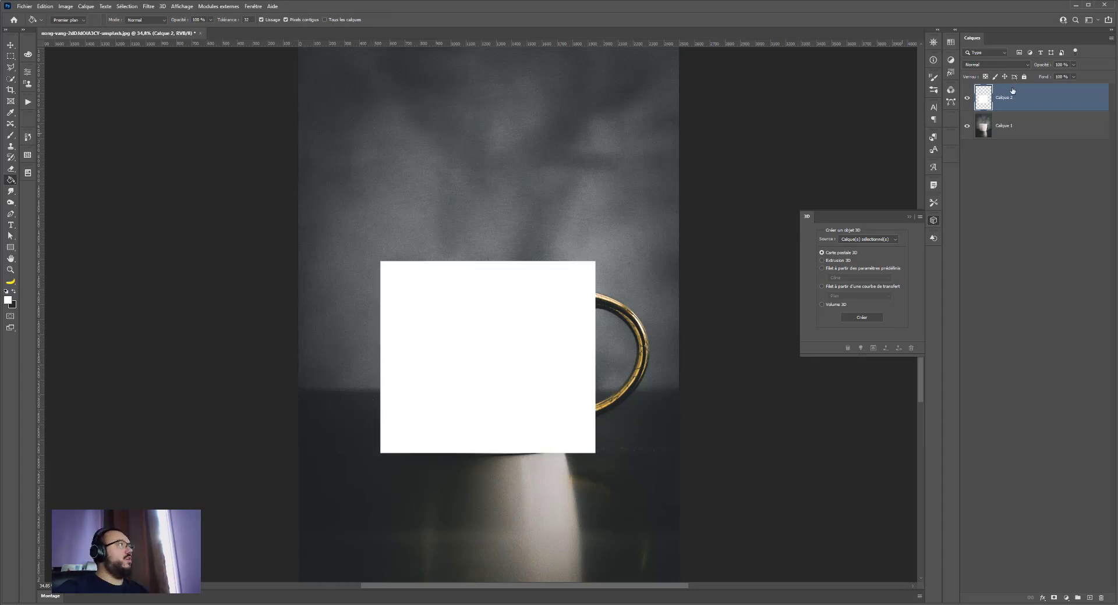
- Convert the white rectangle layer into a smart object and open its contents
{"action": "right_click", "coordinate": [1017, 103]}
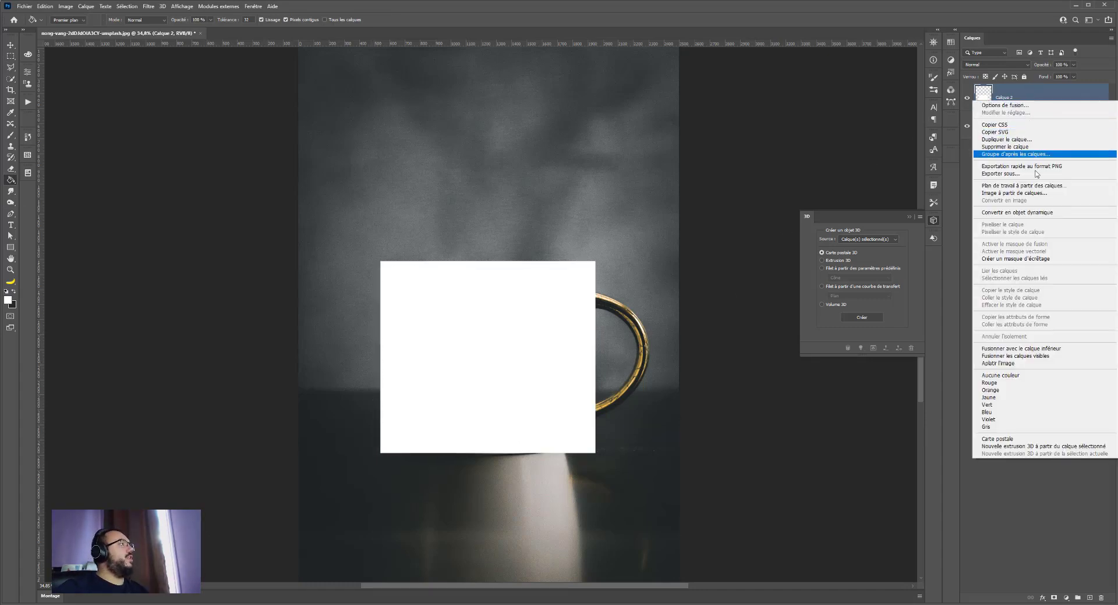
{"action": "left_click", "coordinate": [1035, 214]}
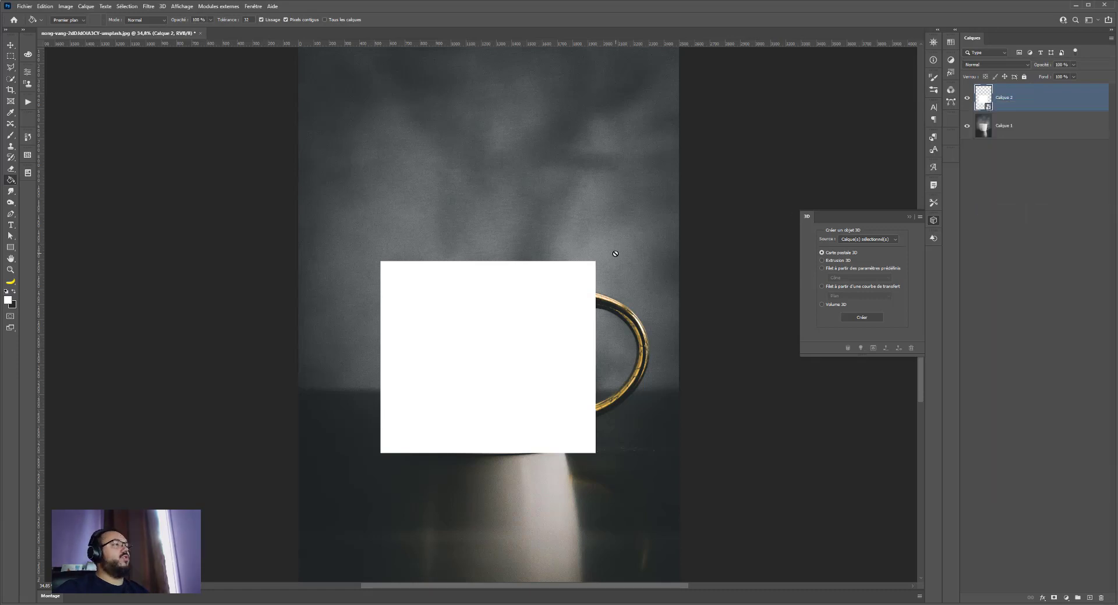
{"action": "double_click", "coordinate": [986, 100]}
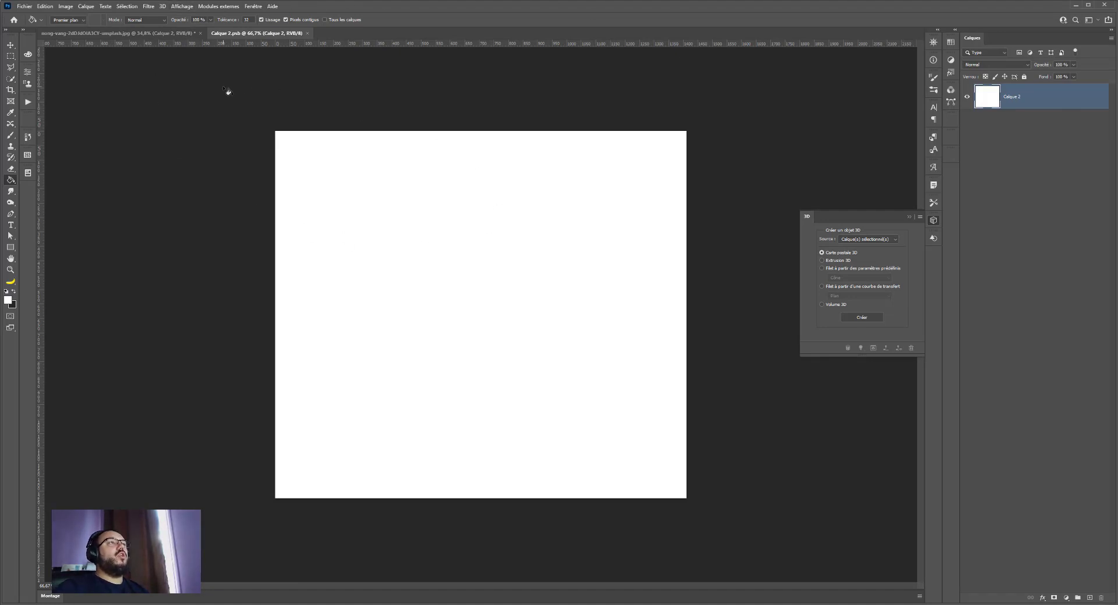
- Resize the smart object's image to 3000 px wide, keeping its proportions, and save it
{"action": "scroll", "coordinate": [228, 91], "scroll_direction": "down", "scroll_amount": 1}
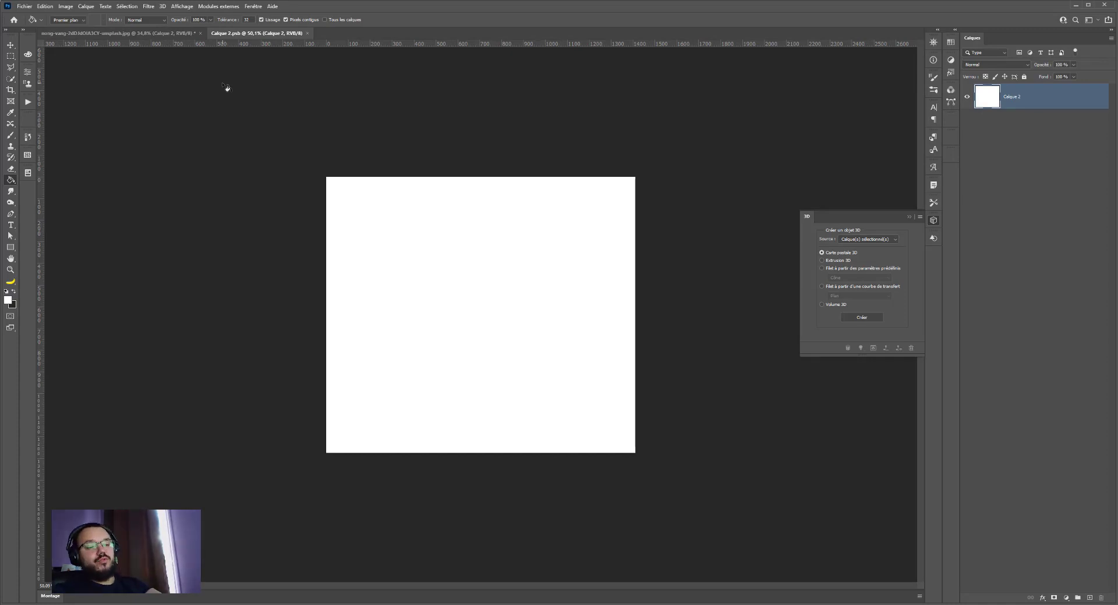
{"action": "key", "text": "ctrl+alt+i"}
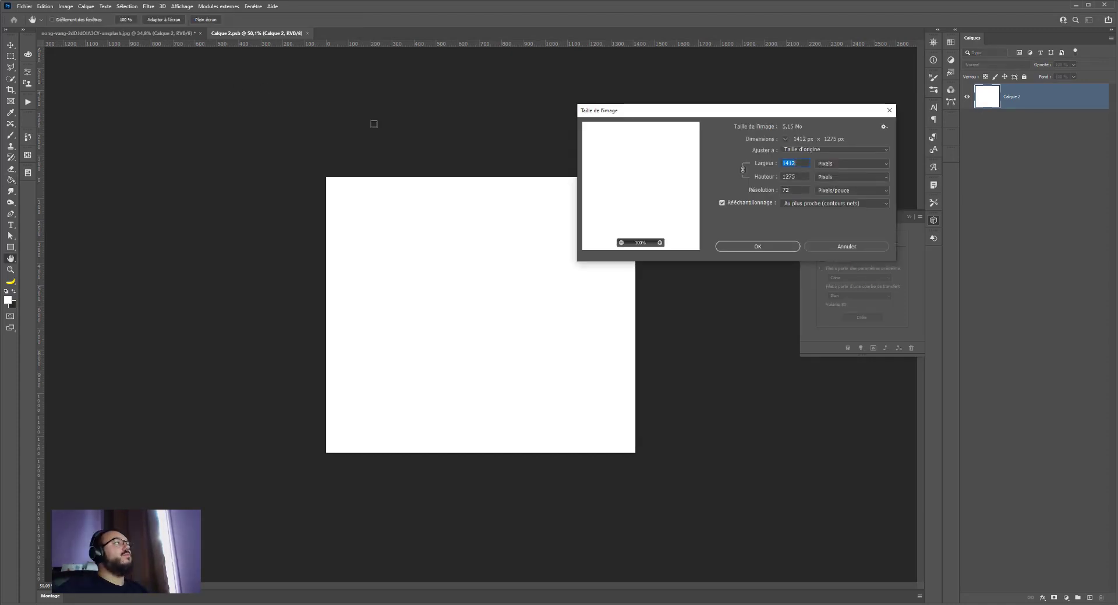
{"action": "type", "text": "3000"}
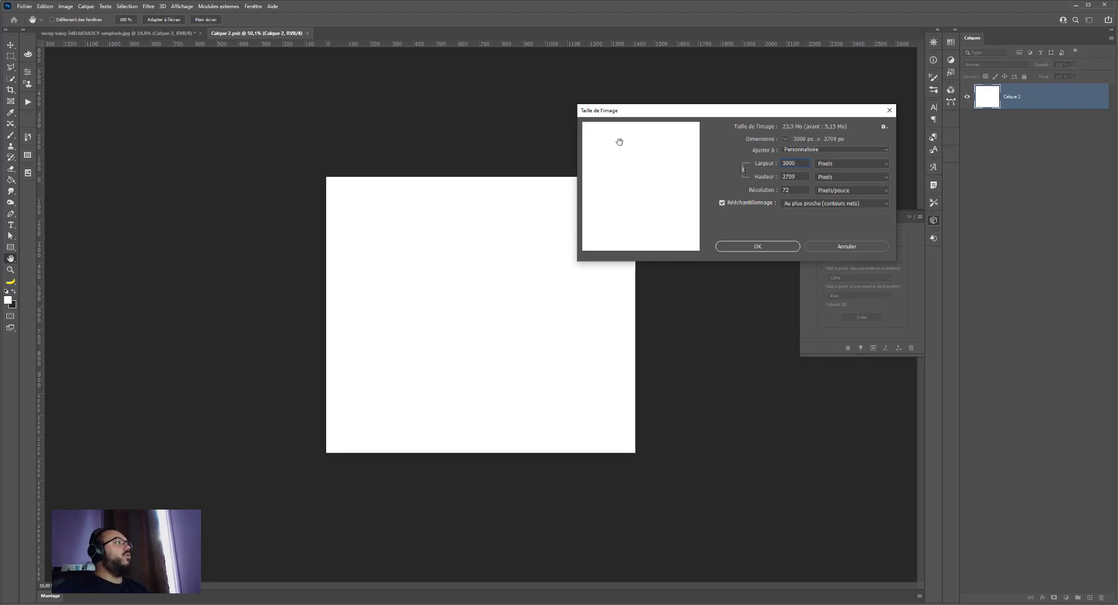
{"action": "left_click", "coordinate": [739, 246]}
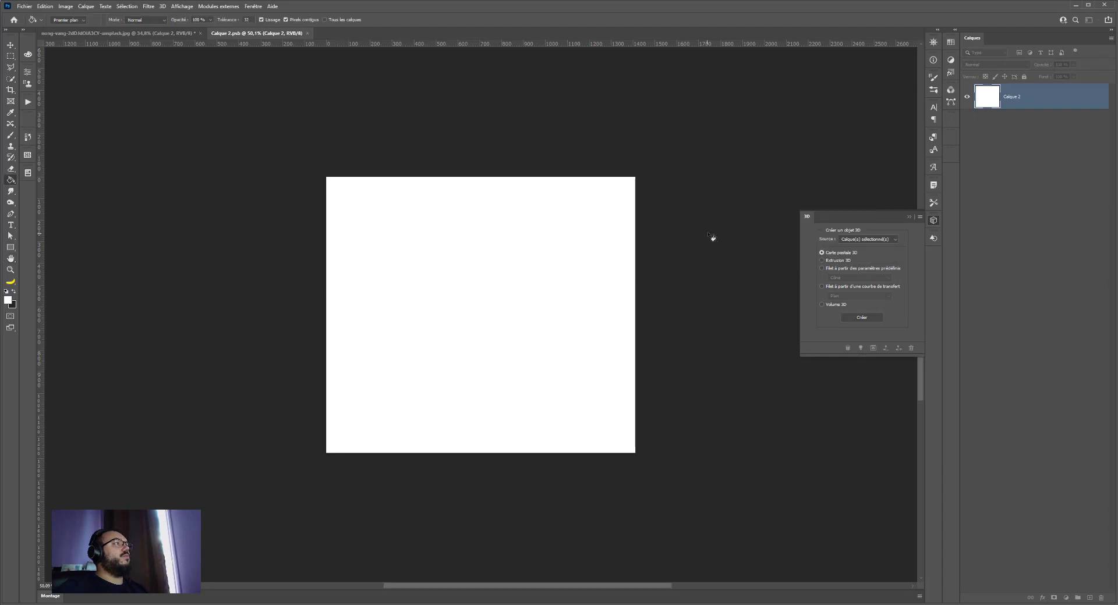
{"action": "scroll", "coordinate": [709, 233], "scroll_direction": "down", "scroll_amount": 5}
{"action": "scroll", "coordinate": [709, 233], "scroll_direction": "up", "scroll_amount": 1}
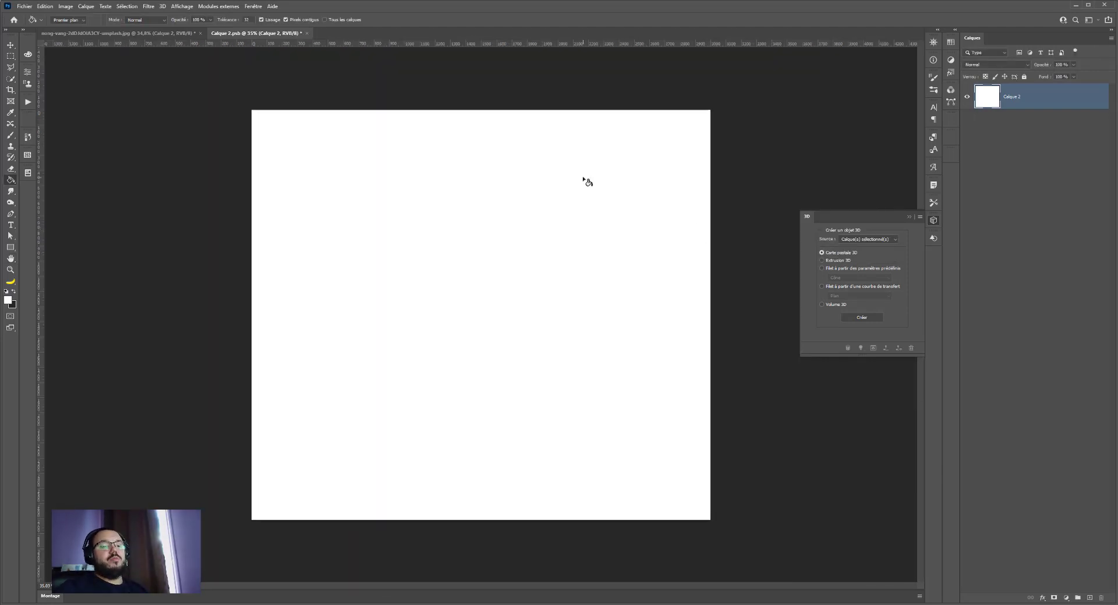
{"action": "key", "text": "ctrl+s"}
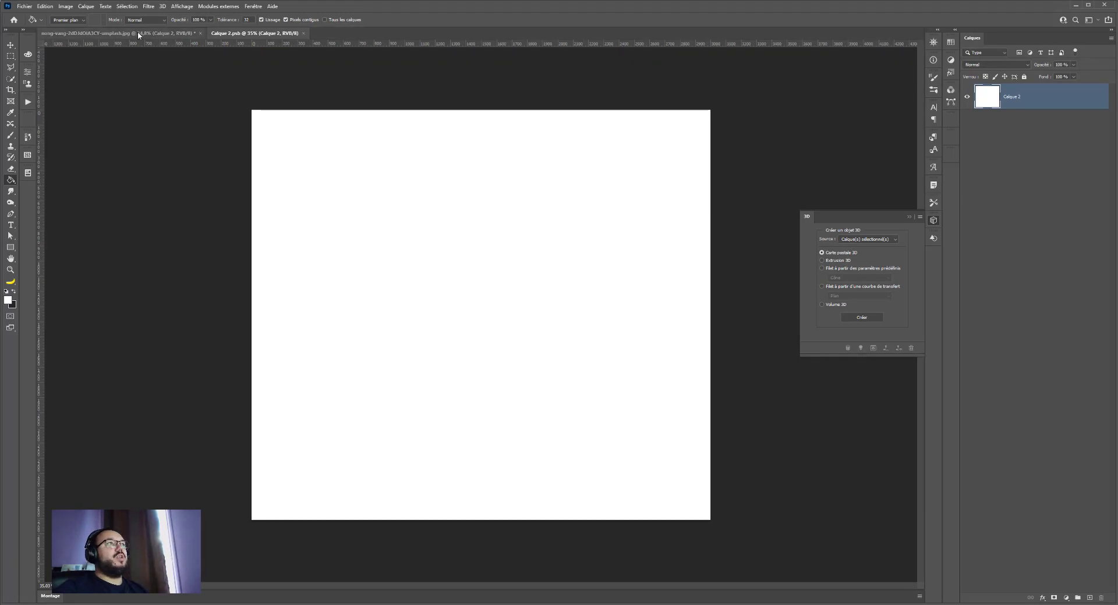
- Back in the mug document, scale the white smart object down around its centre to fit over the mug's body
{"action": "left_click", "coordinate": [134, 33]}
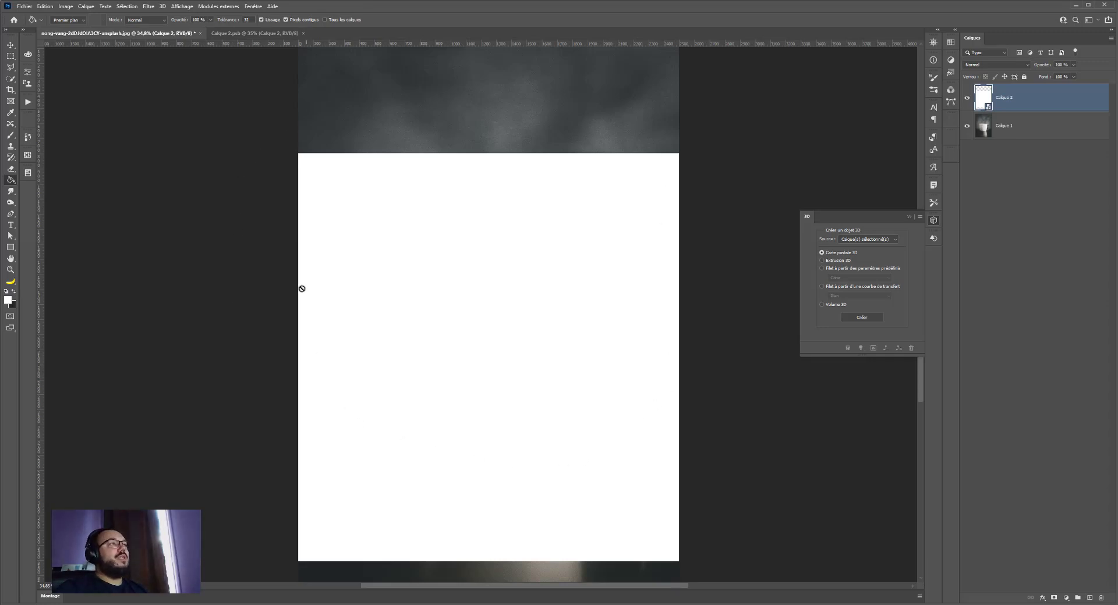
{"action": "left_click", "coordinate": [14, 48]}
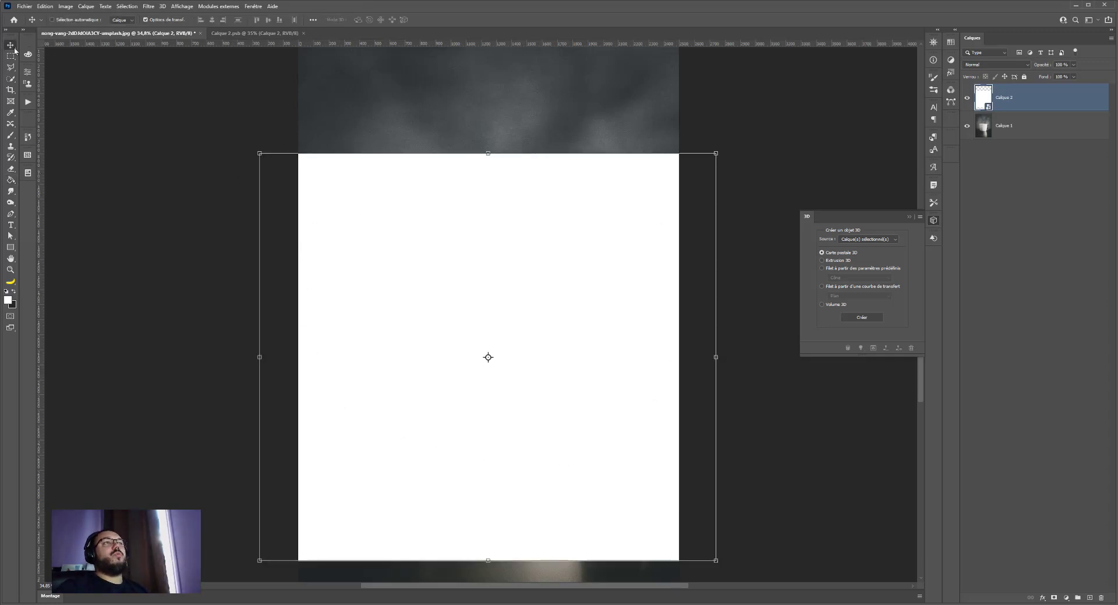
{"action": "left_click_drag", "start_coordinate": [270, 157], "coordinate": [382, 261]}
{"action": "key", "text": "Return"}
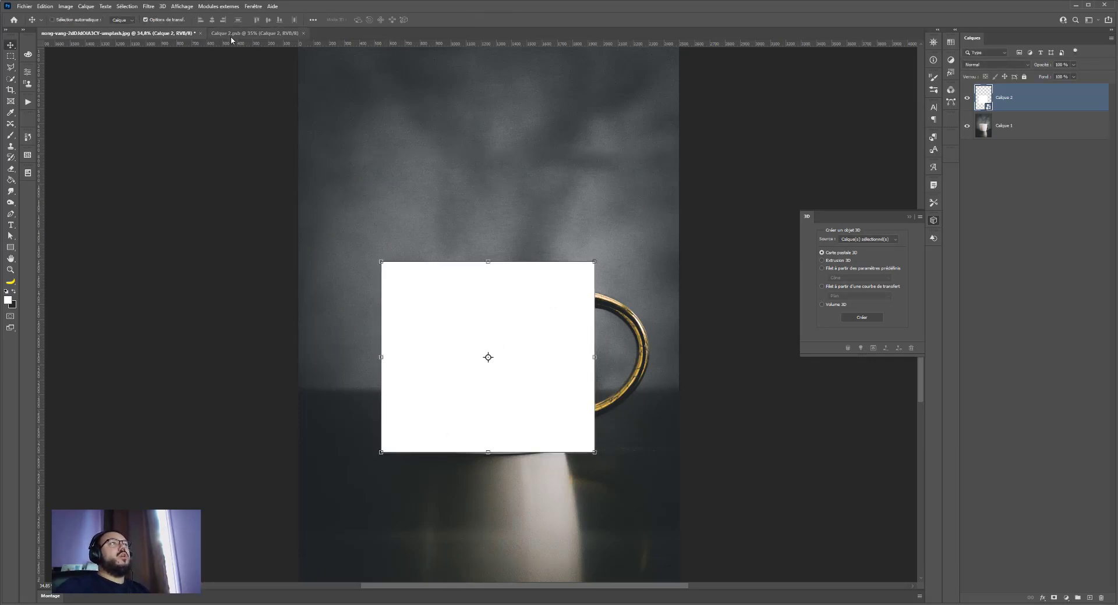
- Hide the white layer in the smart object's document and display the Creative Cloud libraries
{"action": "left_click", "coordinate": [250, 33]}
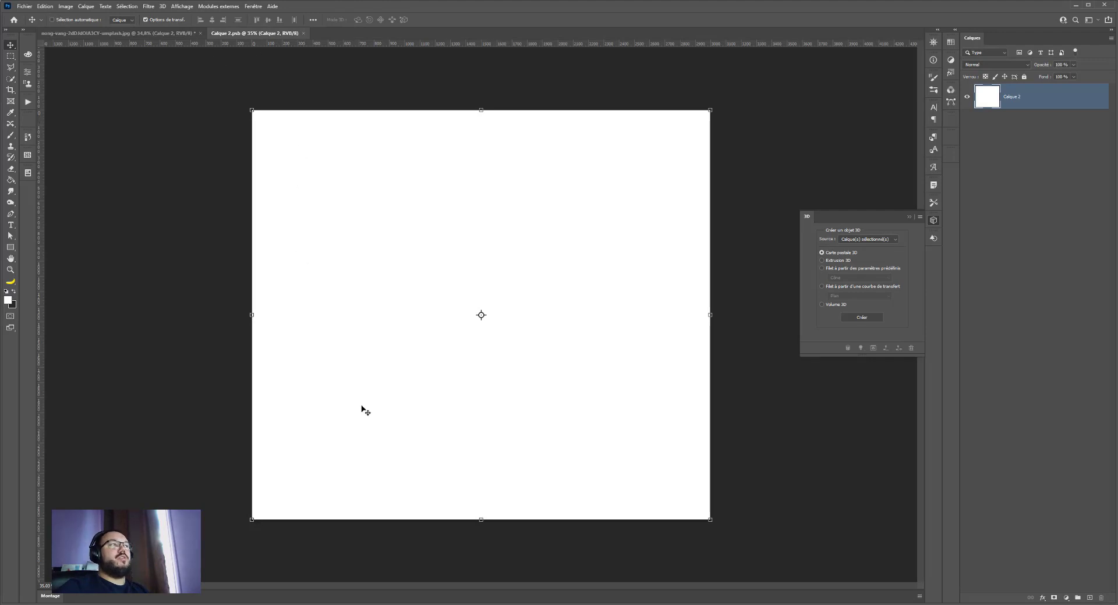
{"action": "left_click", "coordinate": [970, 102]}
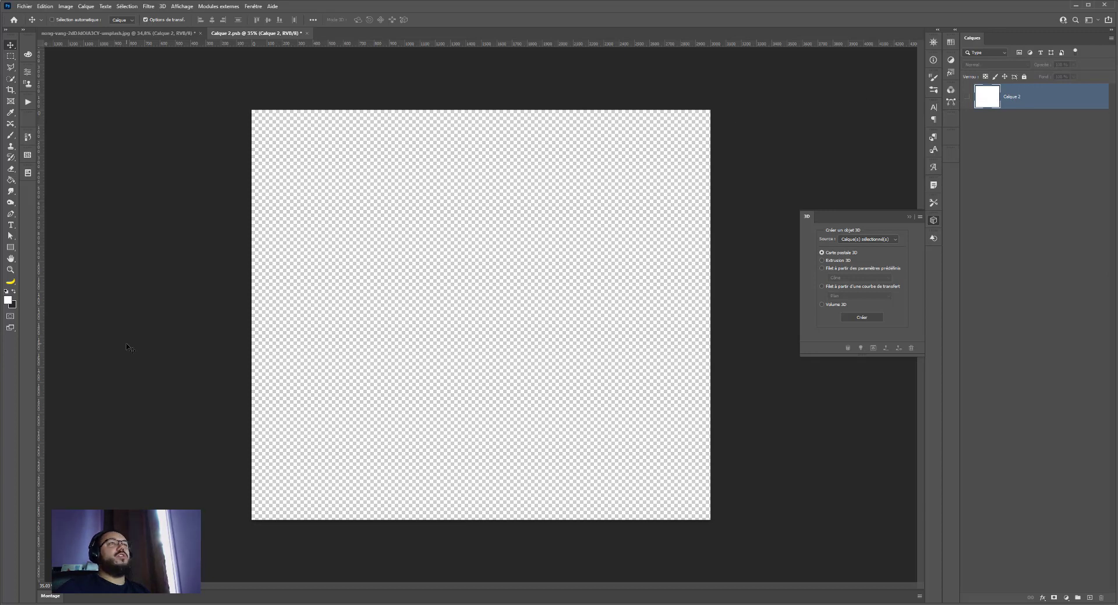
{"action": "left_click", "coordinate": [29, 43]}
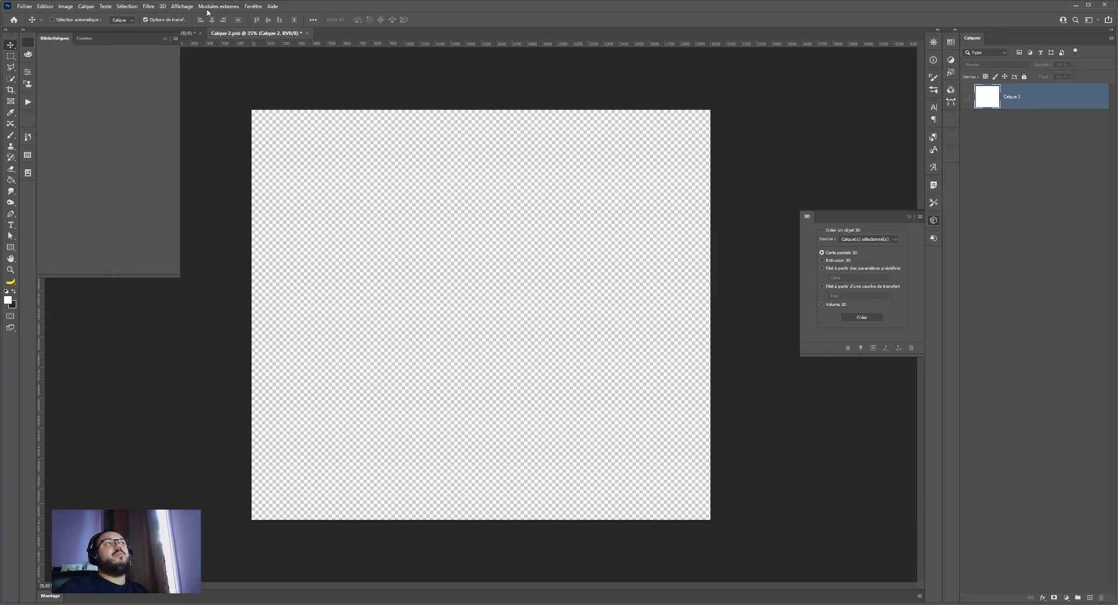
{"action": "left_click", "coordinate": [254, 7]}
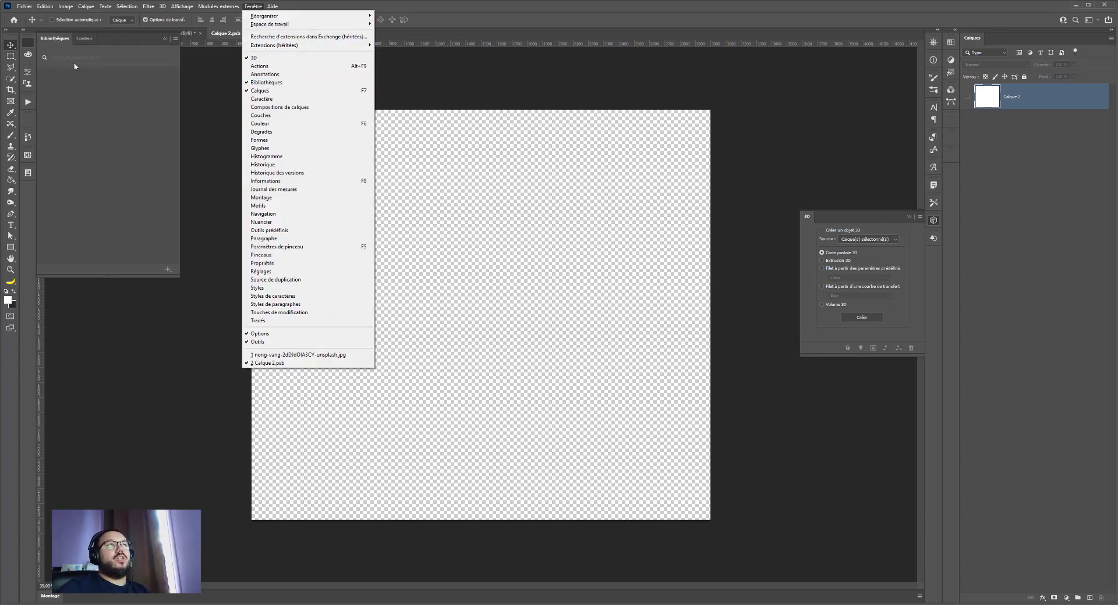
{"action": "left_click", "coordinate": [72, 59]}
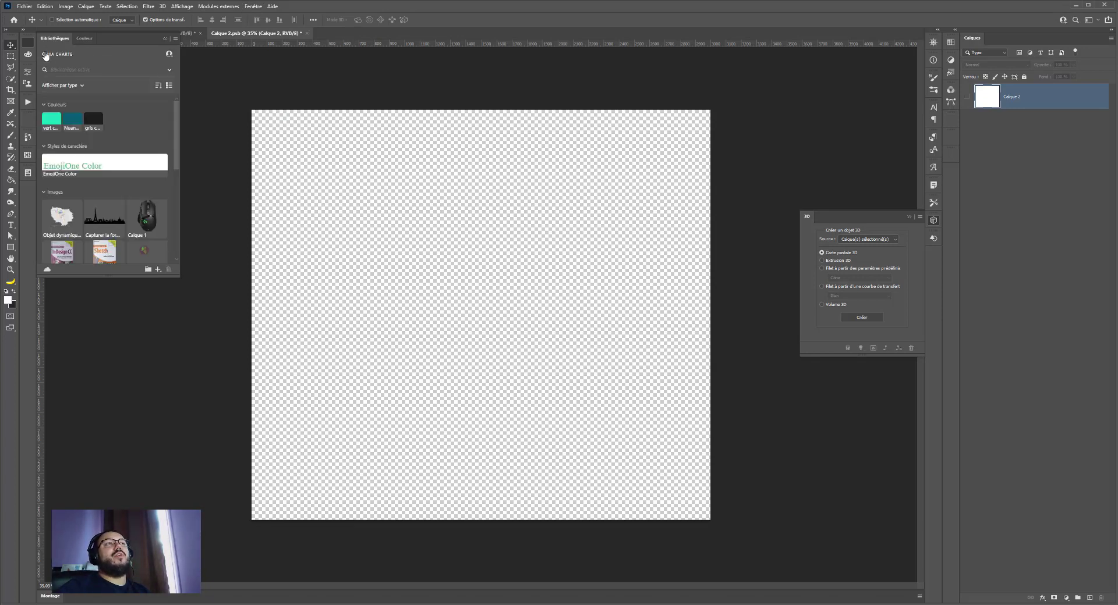
- Search all libraries for "logo", and clear the search
{"action": "left_click", "coordinate": [45, 54]}
{"action": "left_click", "coordinate": [70, 57]}
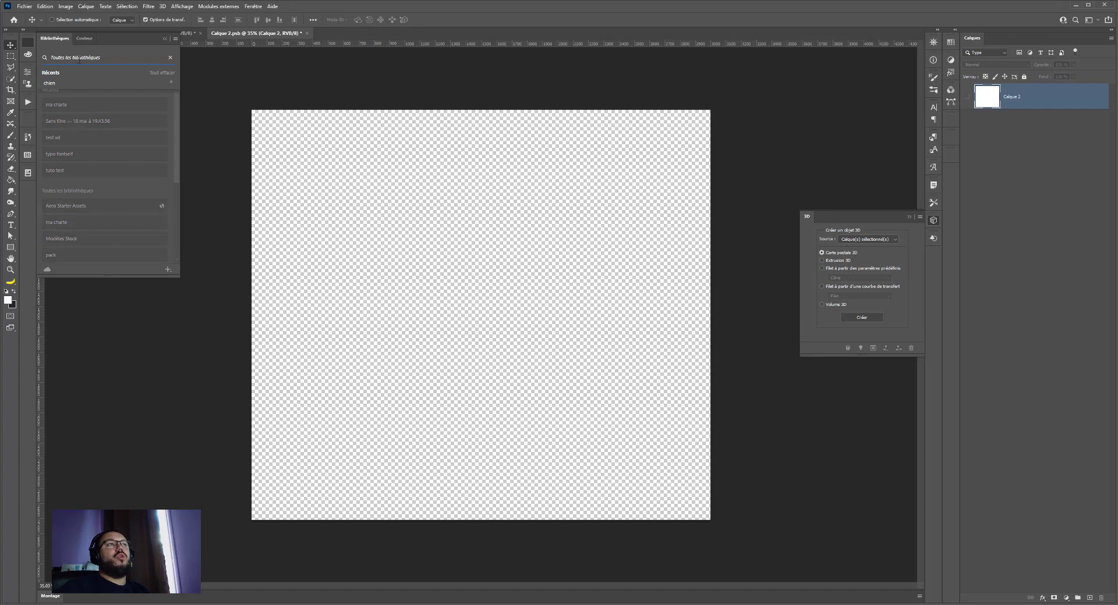
{"action": "left_click", "coordinate": [89, 94]}
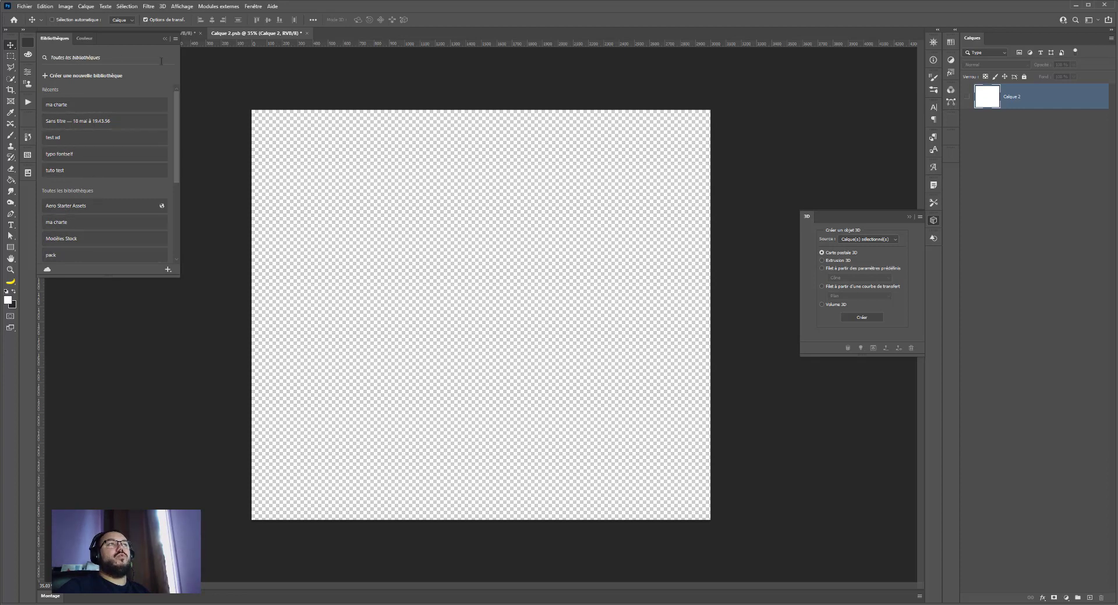
{"action": "left_click", "coordinate": [123, 54]}
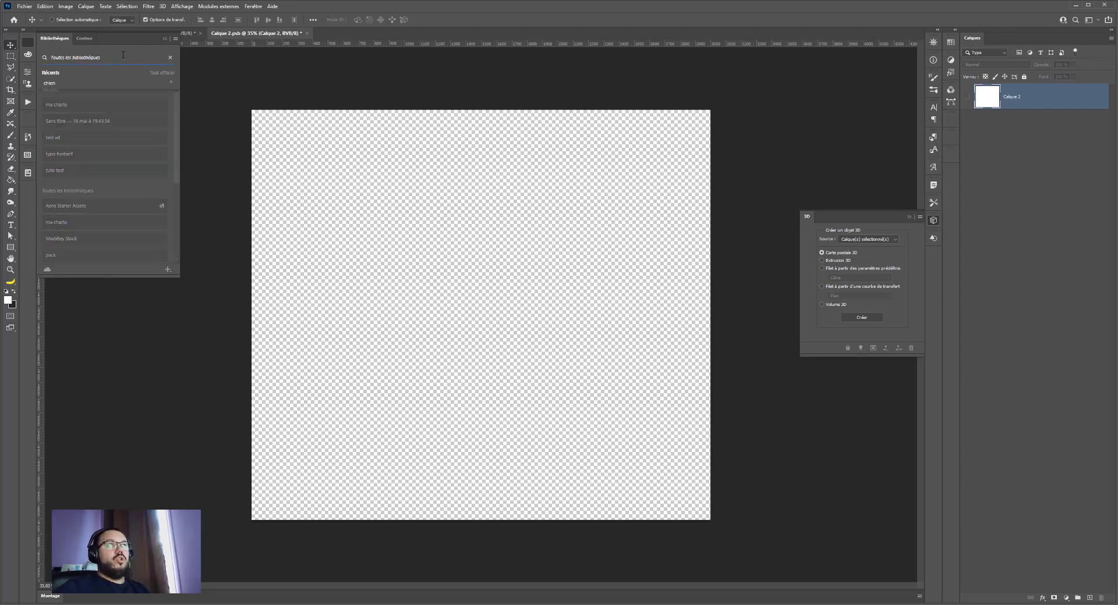
{"action": "type", "text": "logo"}
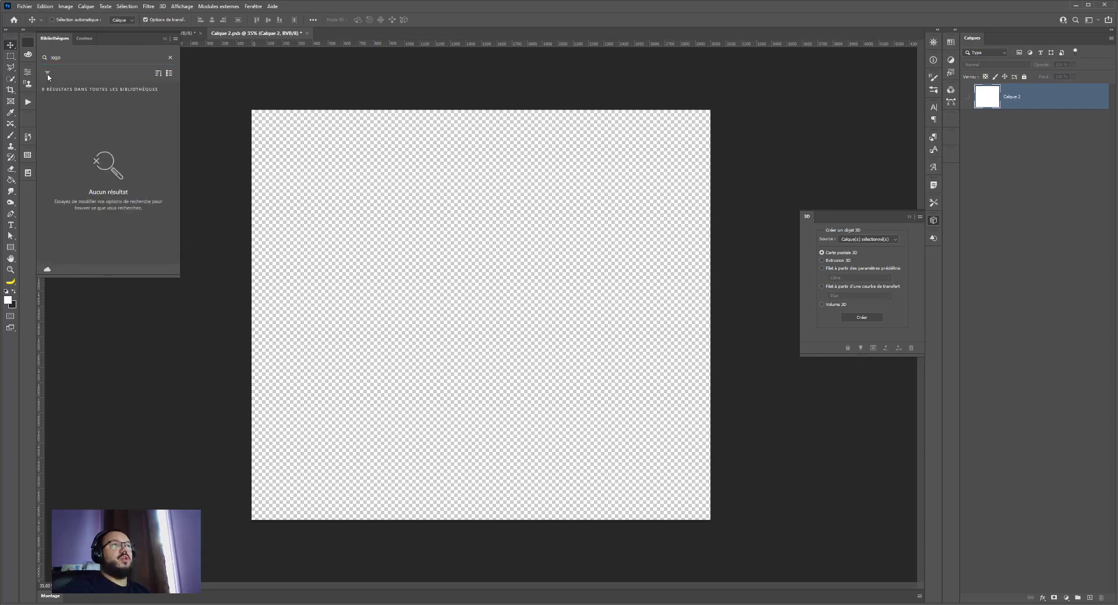
{"action": "key", "text": "BackSpace"}
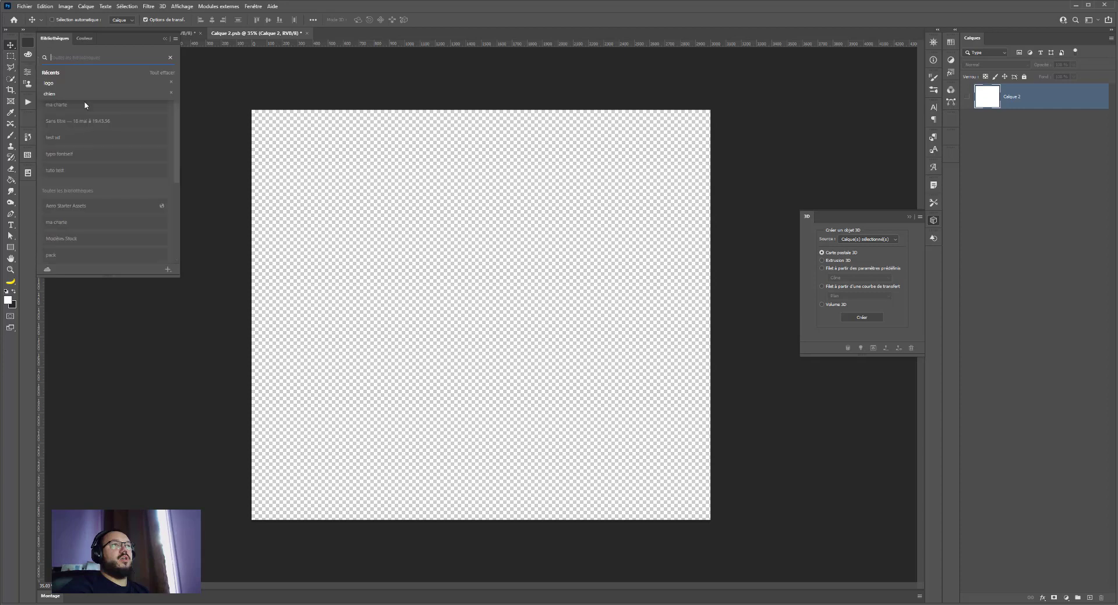
- Place the face graphic "Illustration 4" from the "ma charte" library in the canvas's upper area, leaving room below it
{"action": "left_click", "coordinate": [68, 106]}
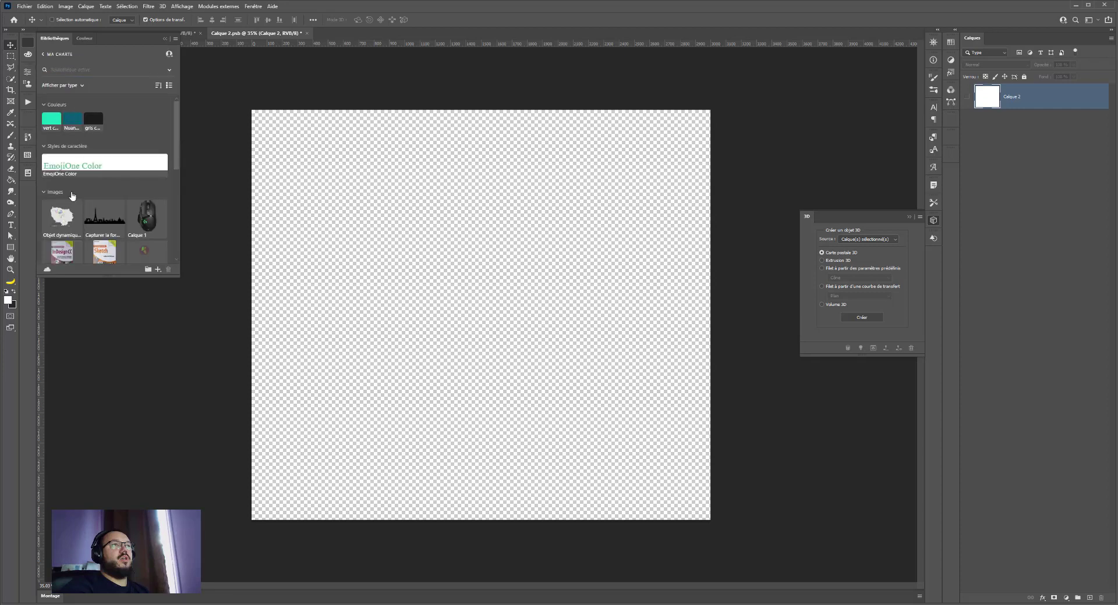
{"action": "scroll", "coordinate": [93, 195], "scroll_direction": "down", "scroll_amount": 3}
{"action": "left_click_drag", "start_coordinate": [143, 172], "coordinate": [535, 345]}
{"action": "left_click_drag", "start_coordinate": [634, 440], "coordinate": [606, 410]}
{"action": "left_click_drag", "start_coordinate": [510, 369], "coordinate": [511, 362]}
{"action": "key", "text": "Return"}
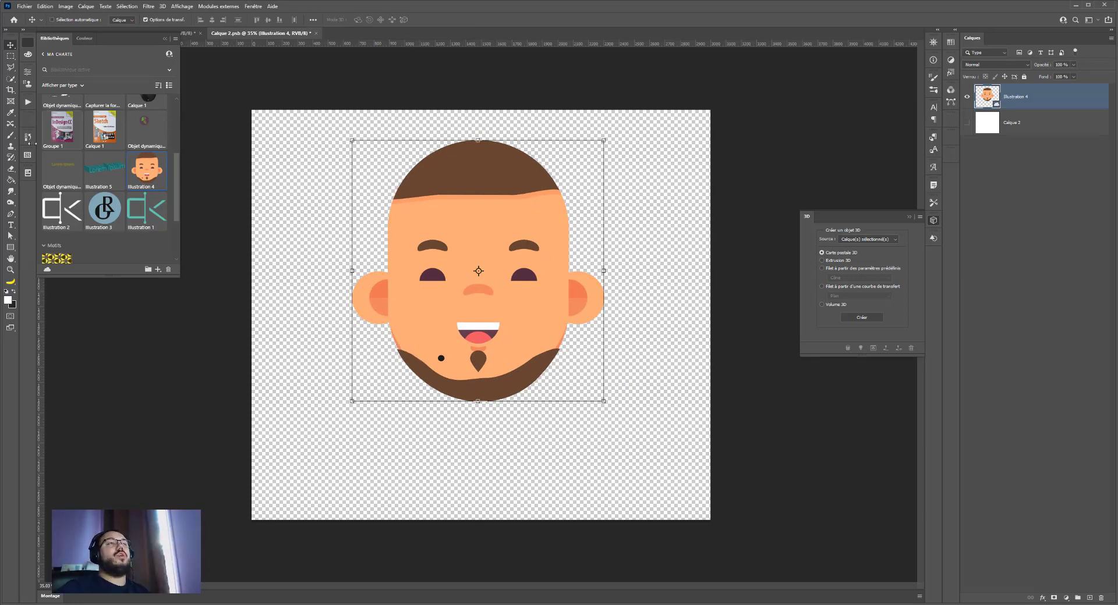
- Add a text line with the person's full name below the face and colour it with the dark swatch
{"action": "left_click", "coordinate": [10, 225]}
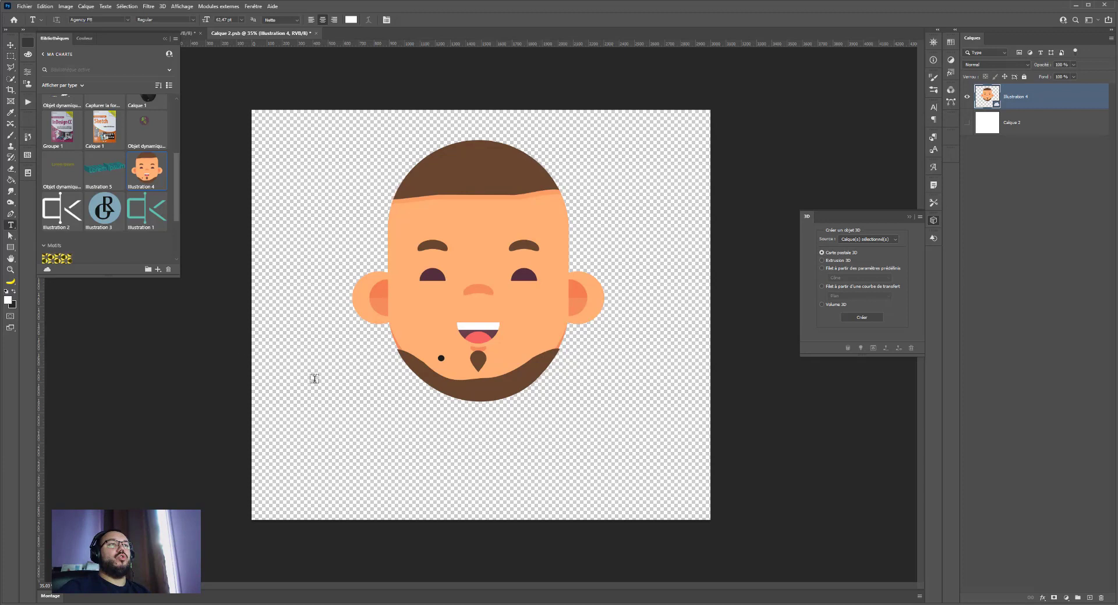
{"action": "left_click", "coordinate": [311, 453]}
{"action": "key", "text": "BackSpace"}
{"action": "type", "text": "Mon personnage"}
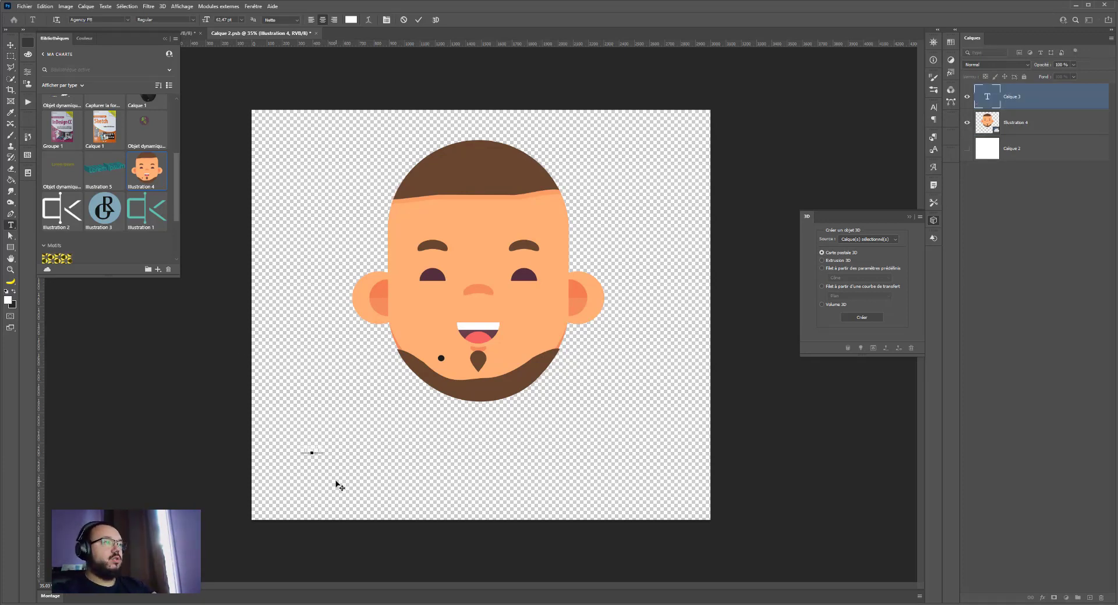
{"action": "key", "text": "ctrl+a"}
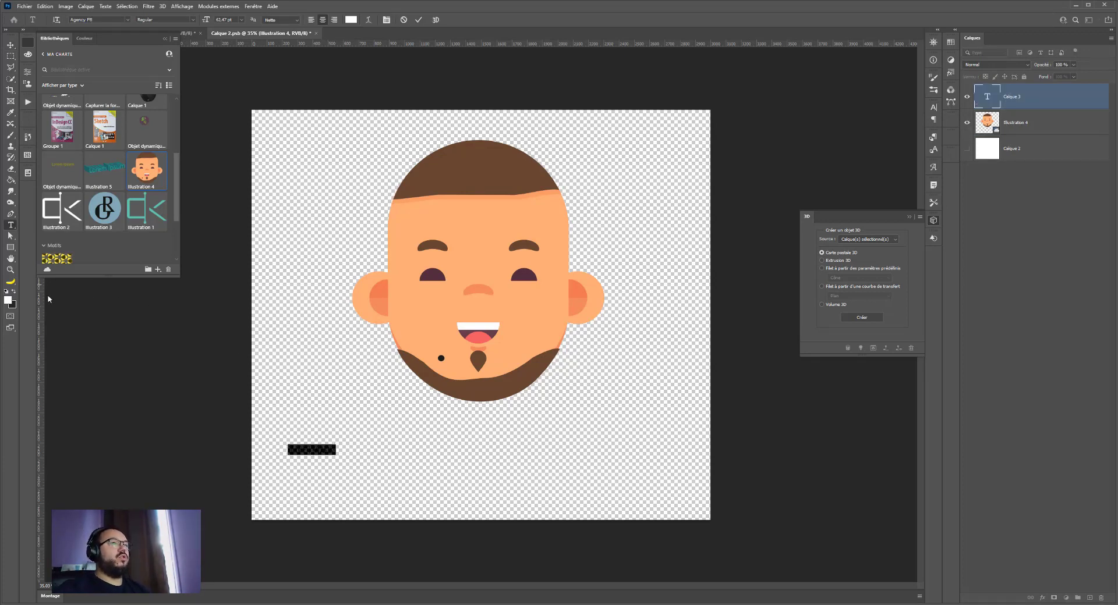
{"action": "left_click", "coordinate": [13, 292]}
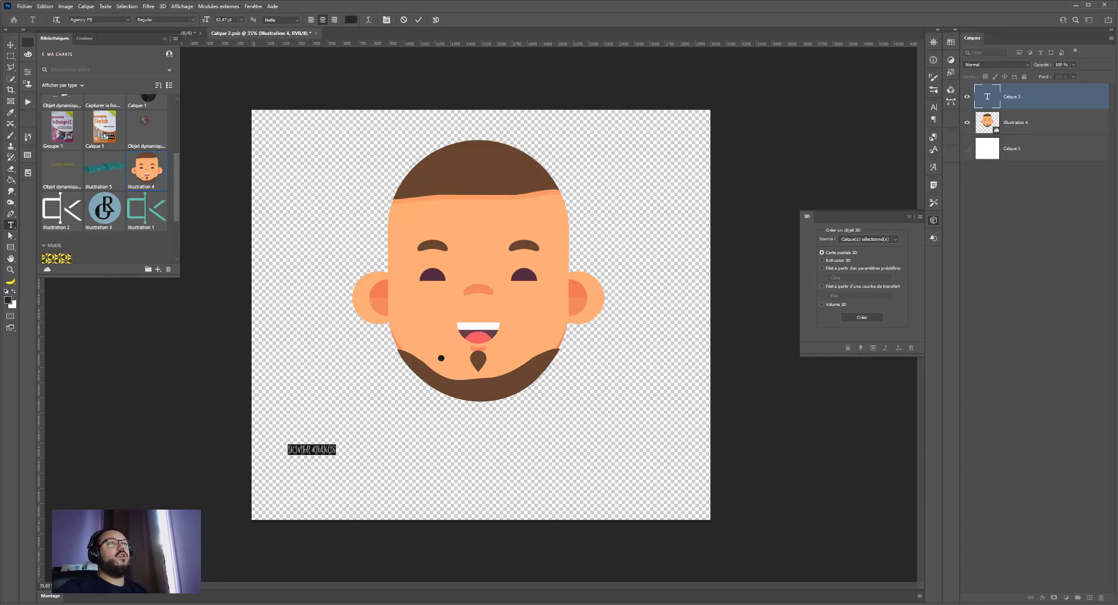
{"action": "key", "text": "ctrl+Return"}
- Enlarge the name text to nearly the canvas width, centre it beneath the face, and save the smart object
{"action": "key", "text": "v"}
{"action": "left_click_drag", "start_coordinate": [334, 453], "coordinate": [668, 547]}
{"action": "left_click_drag", "start_coordinate": [604, 506], "coordinate": [597, 485]}
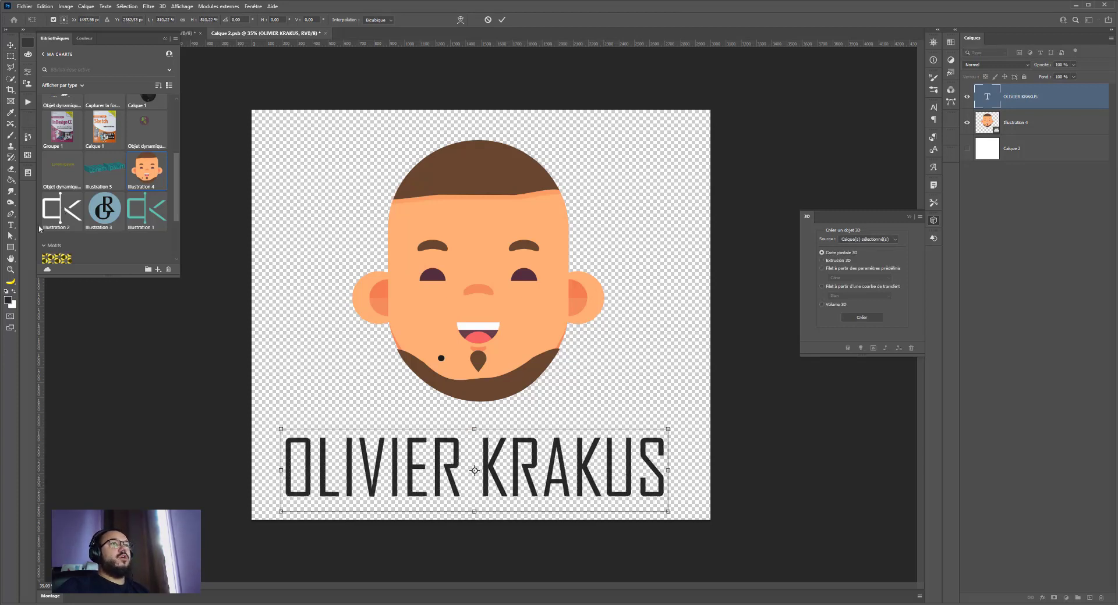
{"action": "key", "text": "Return"}
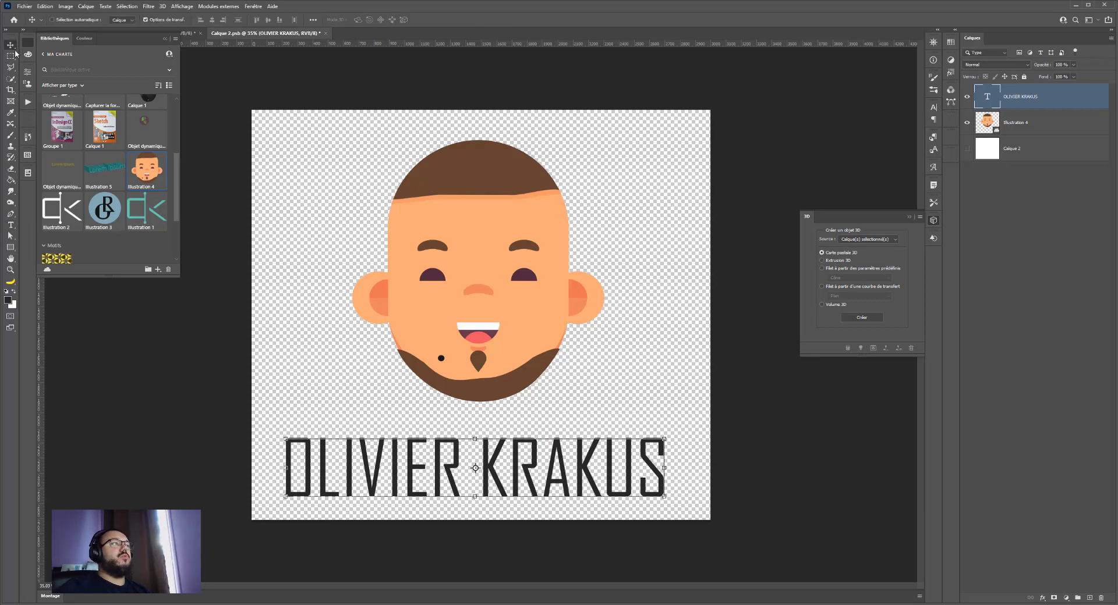
{"action": "key", "text": "ctrl+s"}
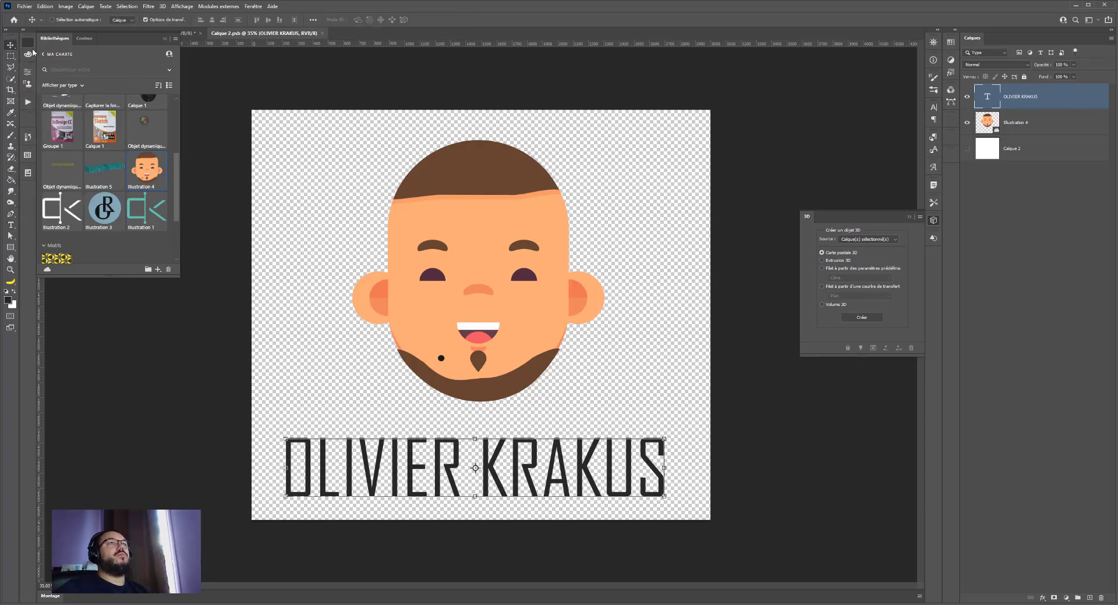
- Collapse the libraries and switch from the smart object's document back to the mug photo
{"action": "left_click", "coordinate": [28, 42]}
{"action": "left_click", "coordinate": [76, 35]}
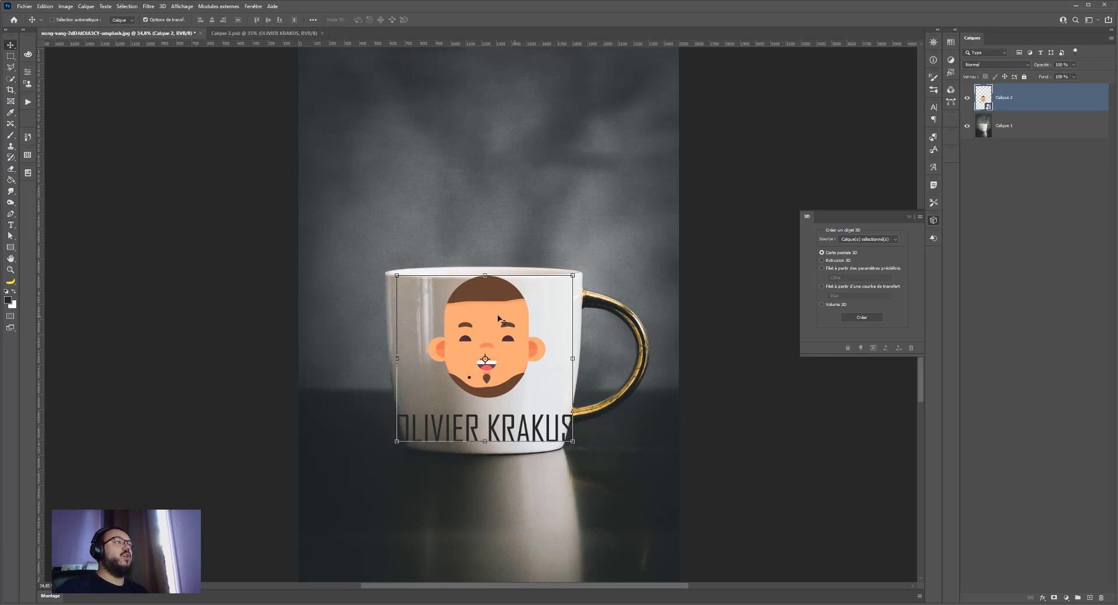
{"action": "left_click", "coordinate": [574, 278]}
{"action": "key", "text": "Escape"}
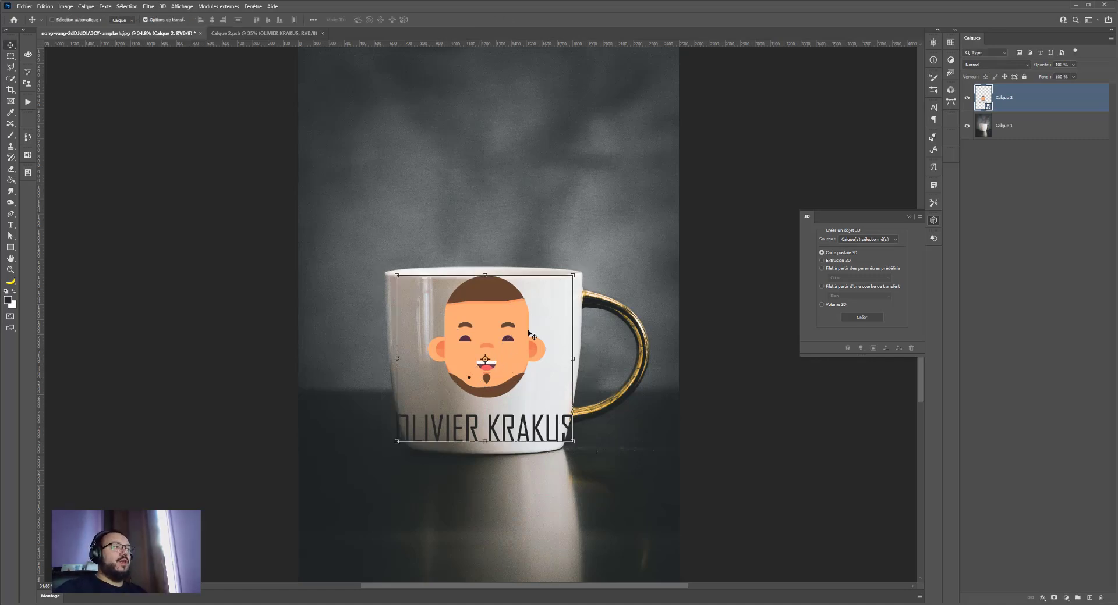
- Scale the face-and-name smart object down to about 37% and centre it within the mug's front surface
{"action": "key", "text": "ctrl+t"}
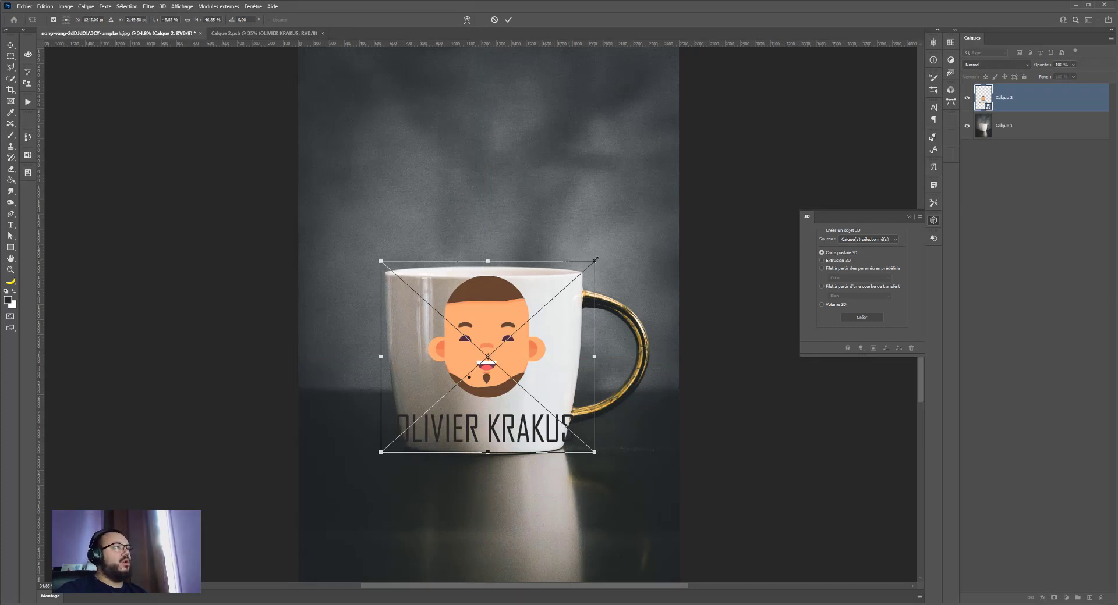
{"action": "left_click_drag", "start_coordinate": [593, 261], "coordinate": [568, 284]}
{"action": "left_click_drag", "start_coordinate": [380, 457], "coordinate": [399, 435]}
{"action": "left_click_drag", "start_coordinate": [495, 352], "coordinate": [498, 353]}
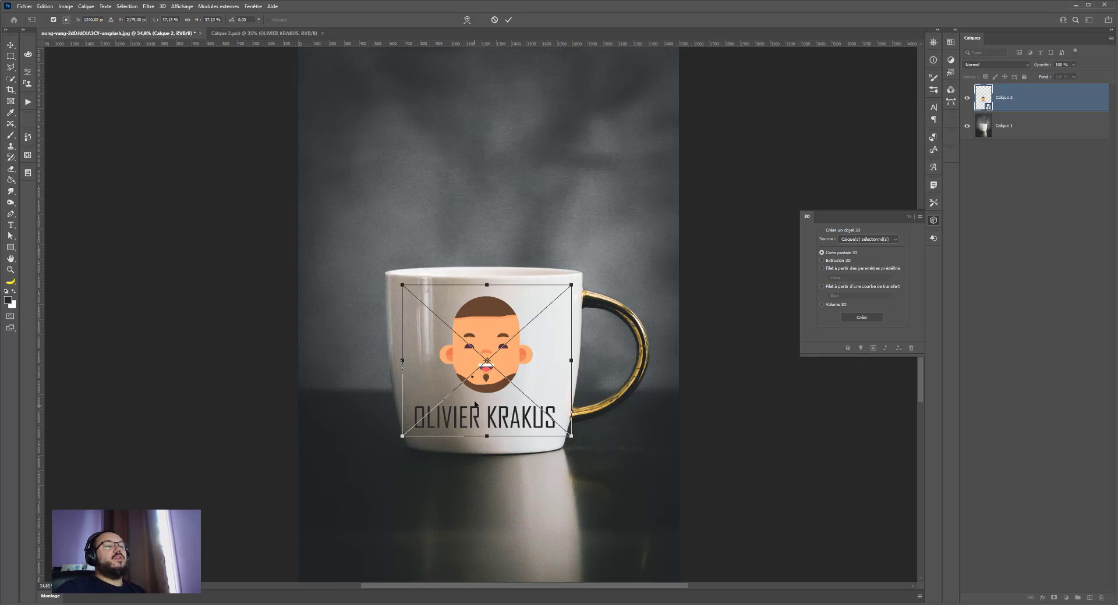
- Try the Dilatation warp preset on the face-and-name smart object and adjust its bend
{"action": "right_click", "coordinate": [508, 341]}
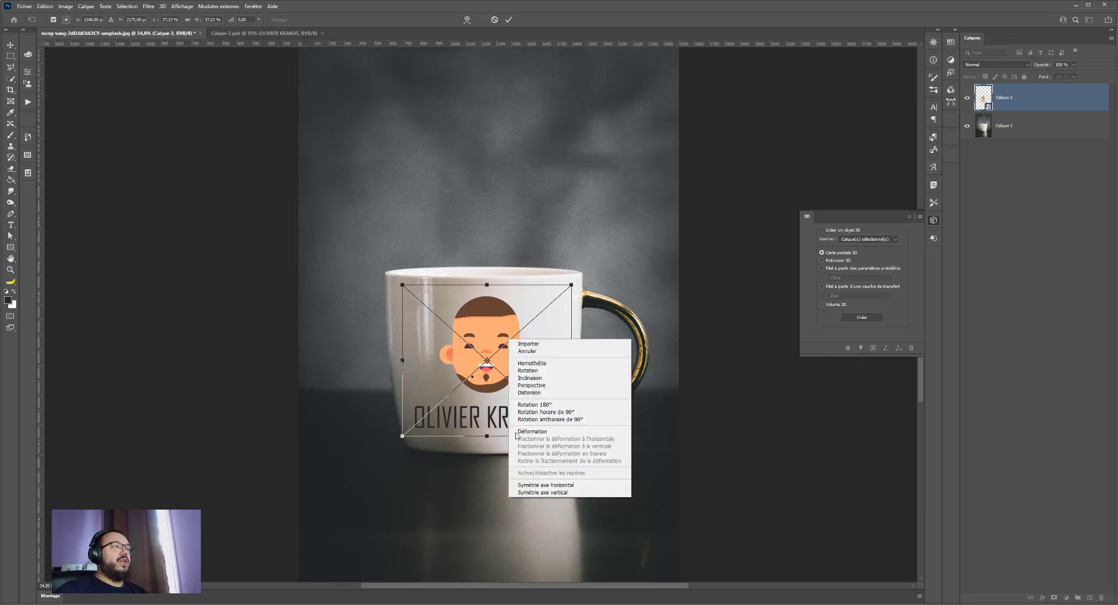
{"action": "left_click", "coordinate": [515, 432]}
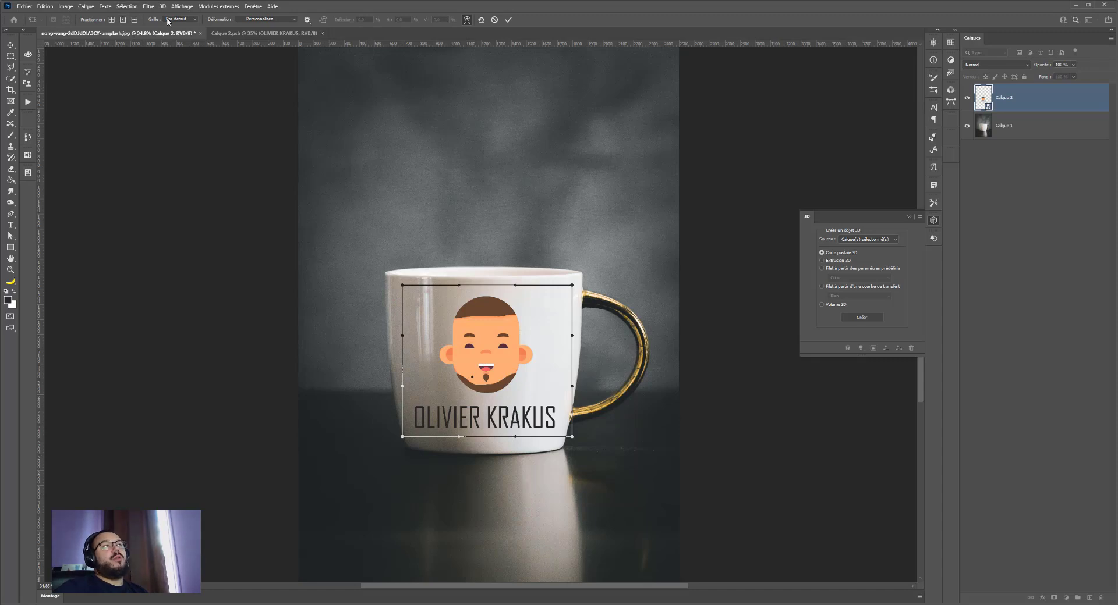
{"action": "left_click", "coordinate": [267, 18]}
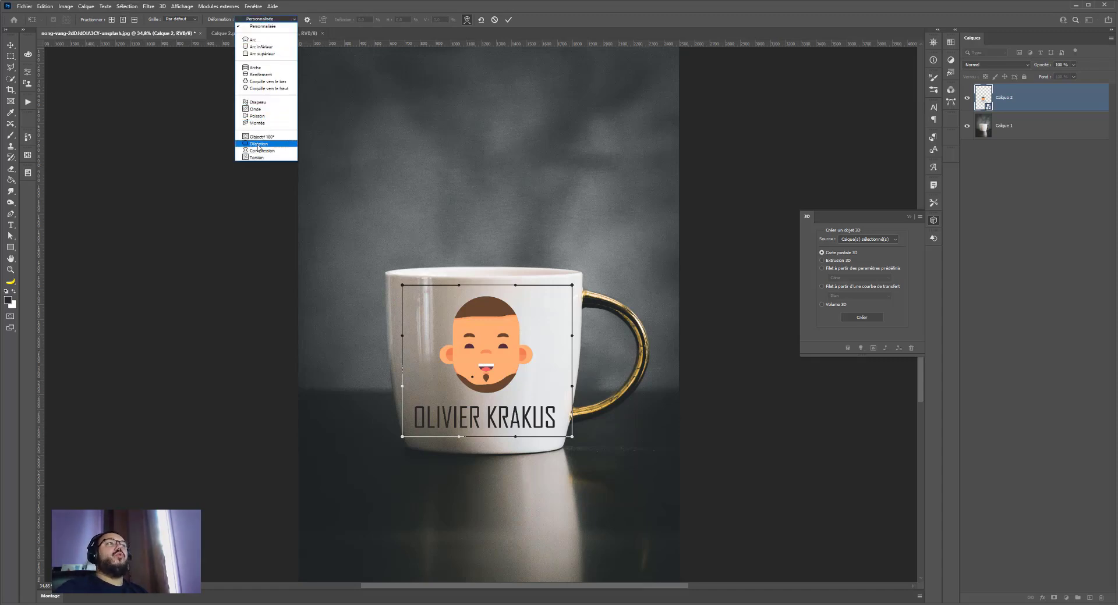
{"action": "left_click", "coordinate": [258, 145]}
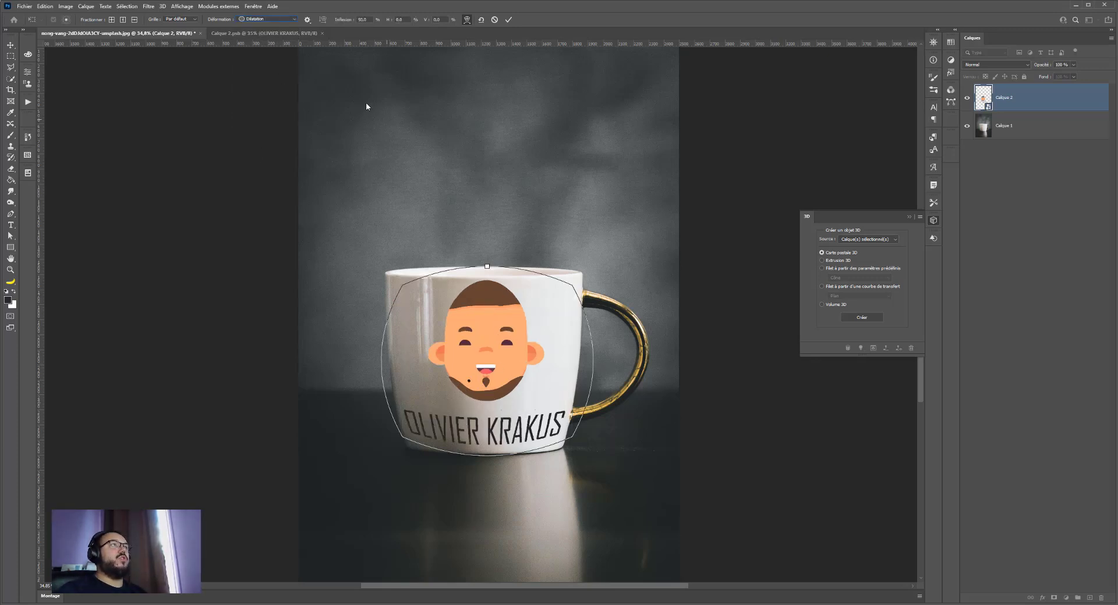
{"action": "mouse_move", "coordinate": [487, 267]}
{"action": "left_mouse_down"}
{"action": "mouse_move", "coordinate": [488, 279]}
{"action": "mouse_move", "coordinate": [487, 253]}
{"action": "mouse_move", "coordinate": [487, 279]}
{"action": "left_mouse_up"}
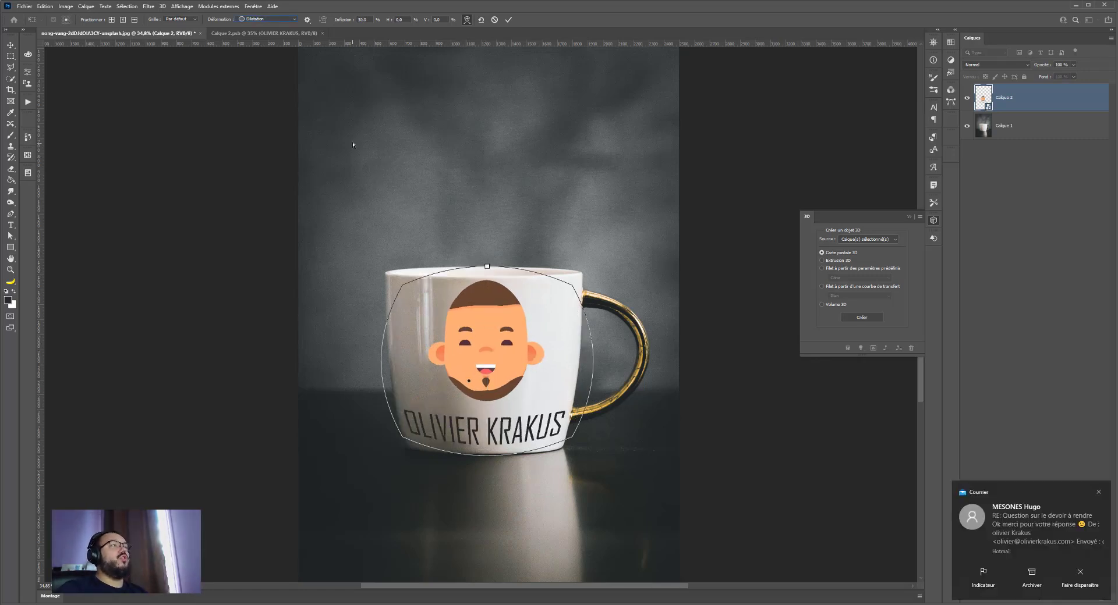
- Change the smart object's warp preset to Renflement and reduce its bend to about 13%
{"action": "left_click", "coordinate": [286, 19]}
{"action": "left_click", "coordinate": [256, 76]}
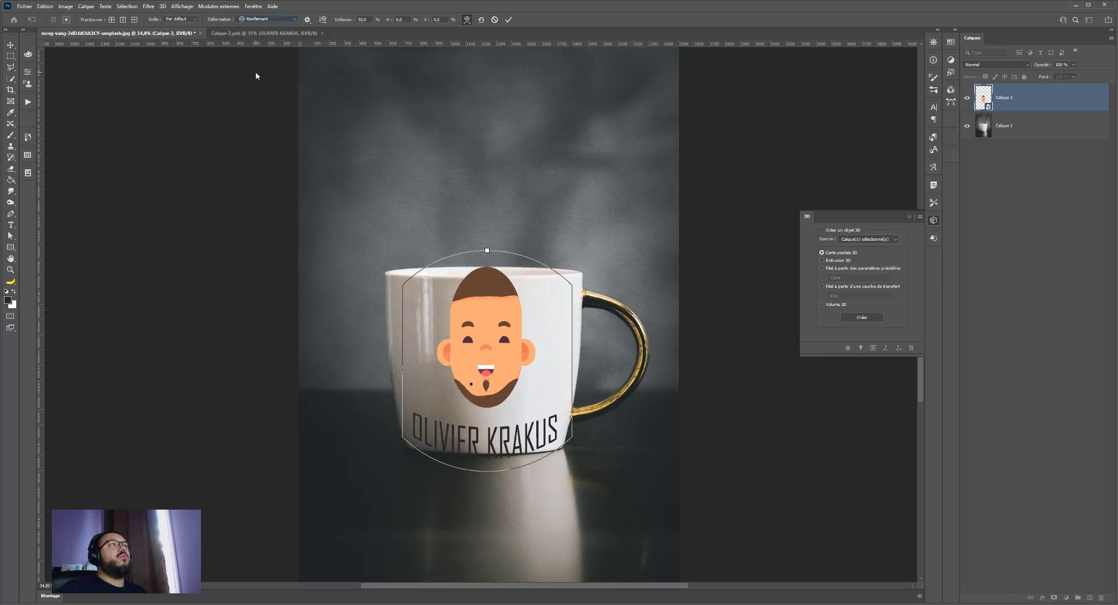
{"action": "left_click_drag", "start_coordinate": [488, 251], "coordinate": [489, 278]}
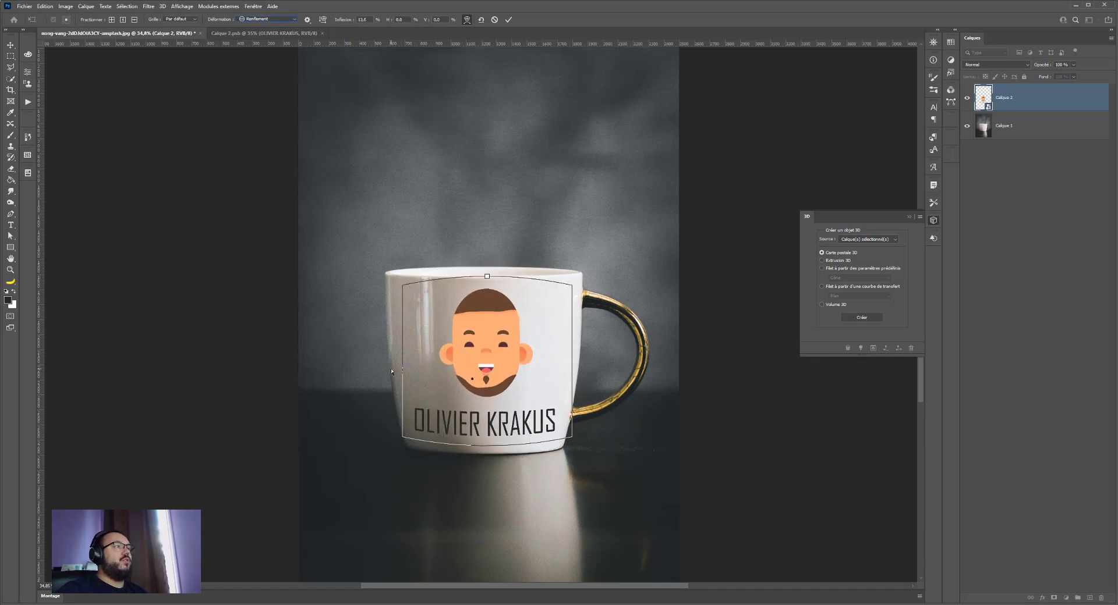
- Shift the warped smart object slightly down on the mug and enlarge it a little around its centre
{"action": "mouse_move", "coordinate": [418, 374]}
{"action": "left_mouse_down"}
{"action": "mouse_move", "coordinate": [396, 377]}
{"action": "mouse_move", "coordinate": [416, 379]}
{"action": "left_mouse_up"}
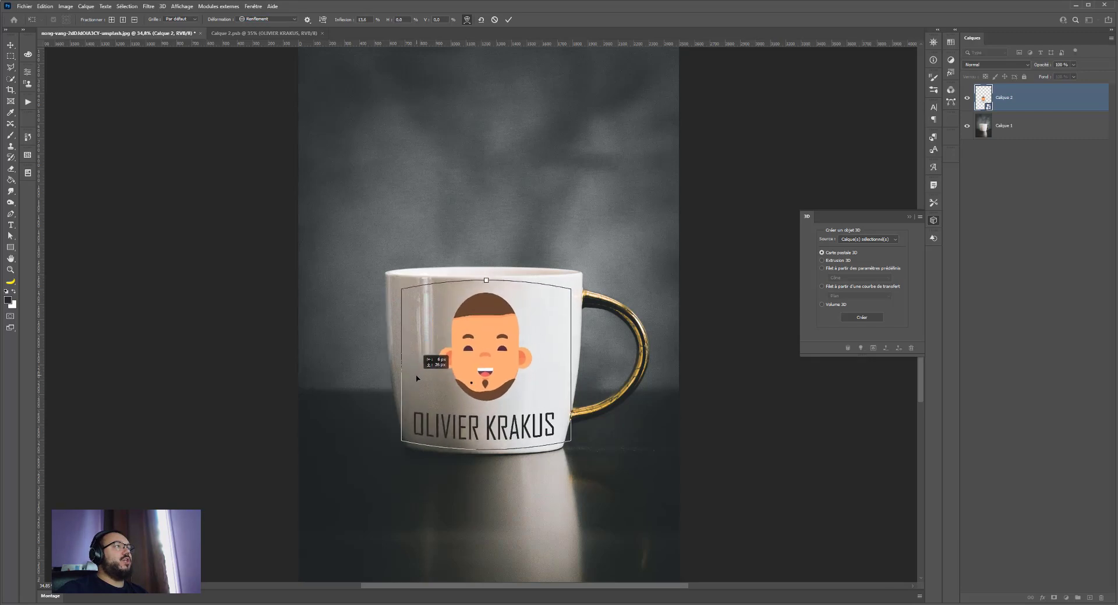
{"action": "key", "text": "ctrl+t"}
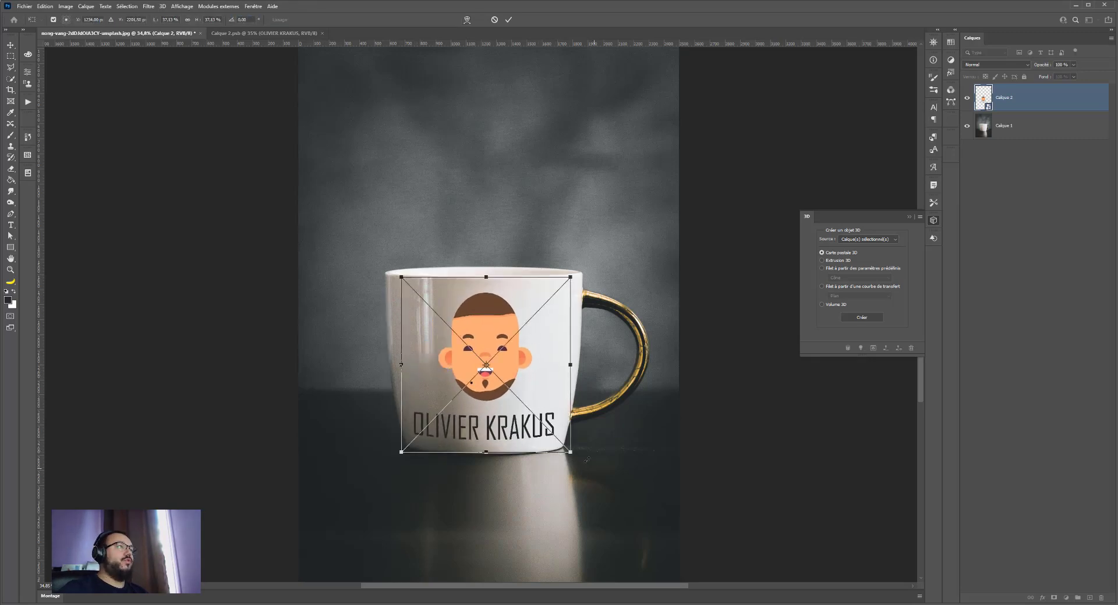
{"action": "left_click_drag", "start_coordinate": [571, 454], "coordinate": [575, 457]}
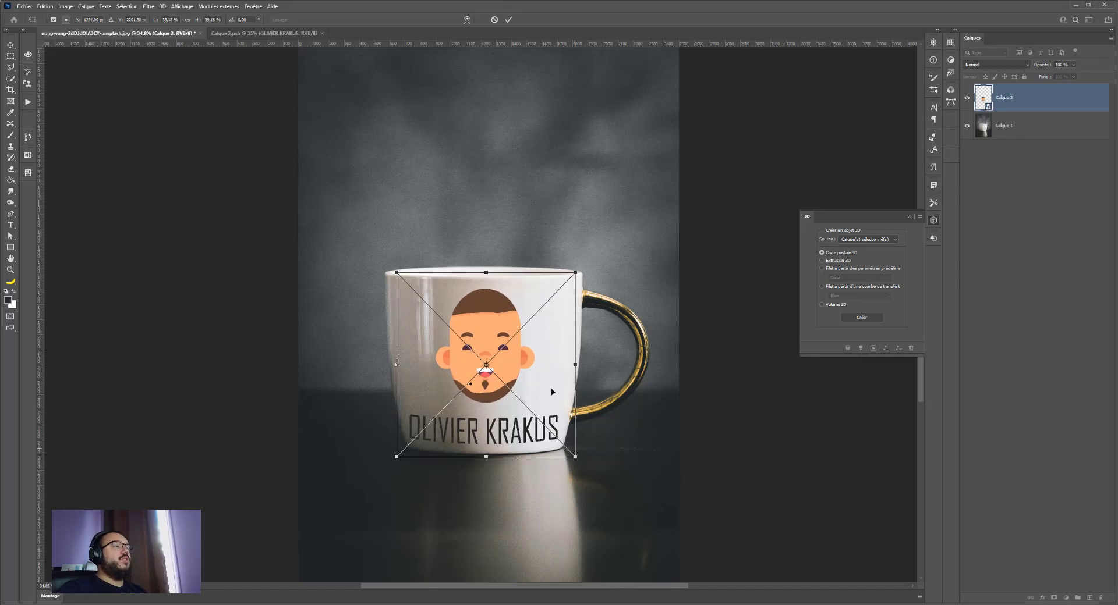
- Cancel the pending transform of the smart object and undo the last document change
{"action": "key", "text": "ctrl+z"}
{"action": "key", "text": "ctrl+z"}
{"action": "key", "text": "Escape"}
{"action": "key", "text": "ctrl+z"}
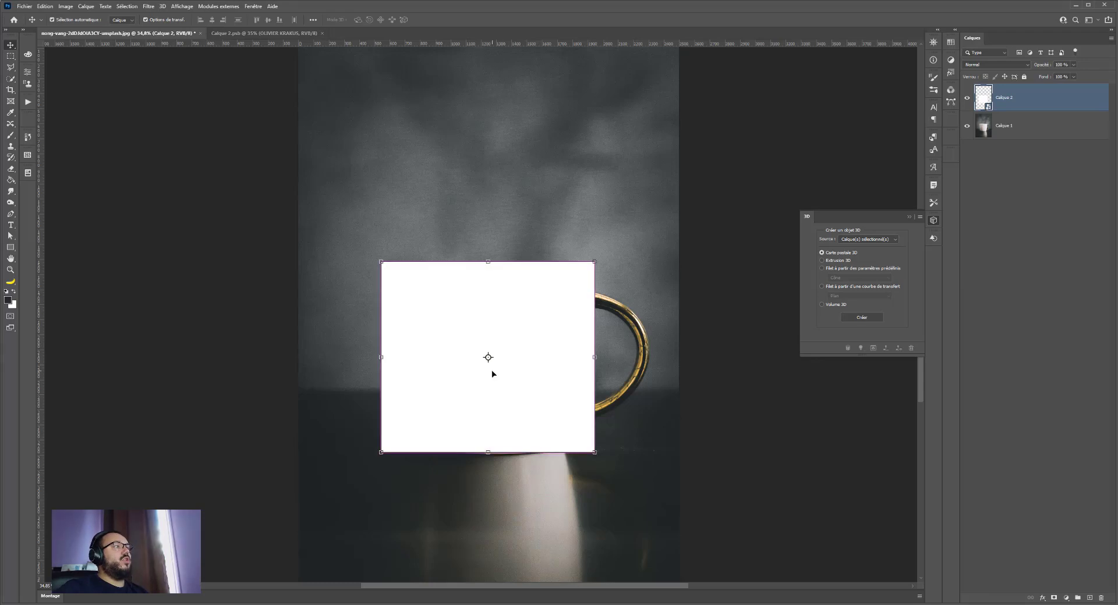
- Restore the last history state, "Mettre à jour les objets dynamiques", to bring the face and name back onto the mug
{"action": "key", "text": "z"}
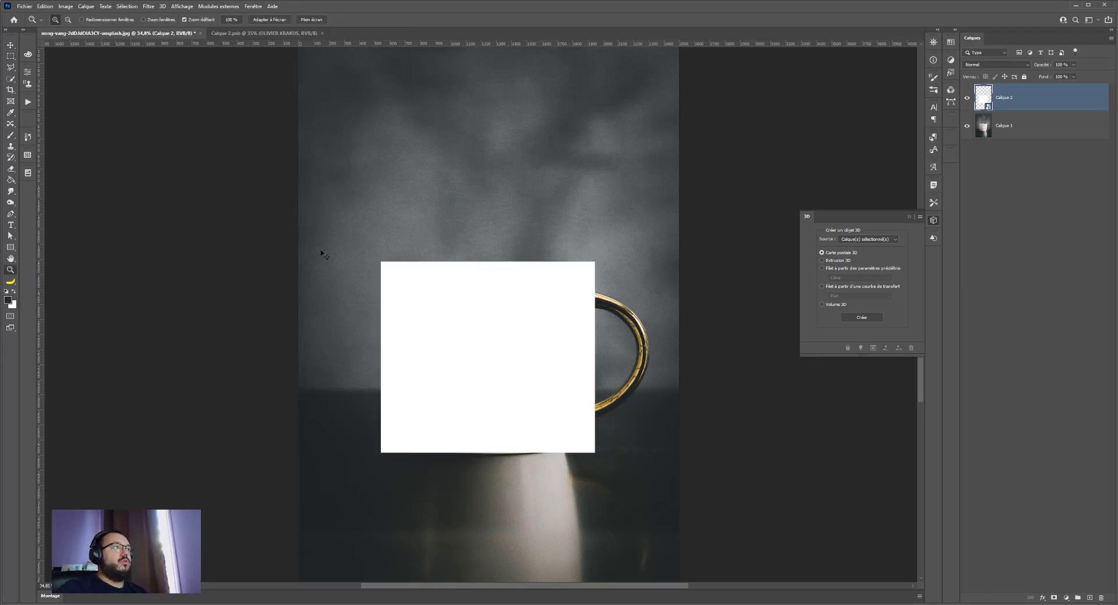
{"action": "left_click", "coordinate": [27, 73]}
{"action": "left_click", "coordinate": [26, 72]}
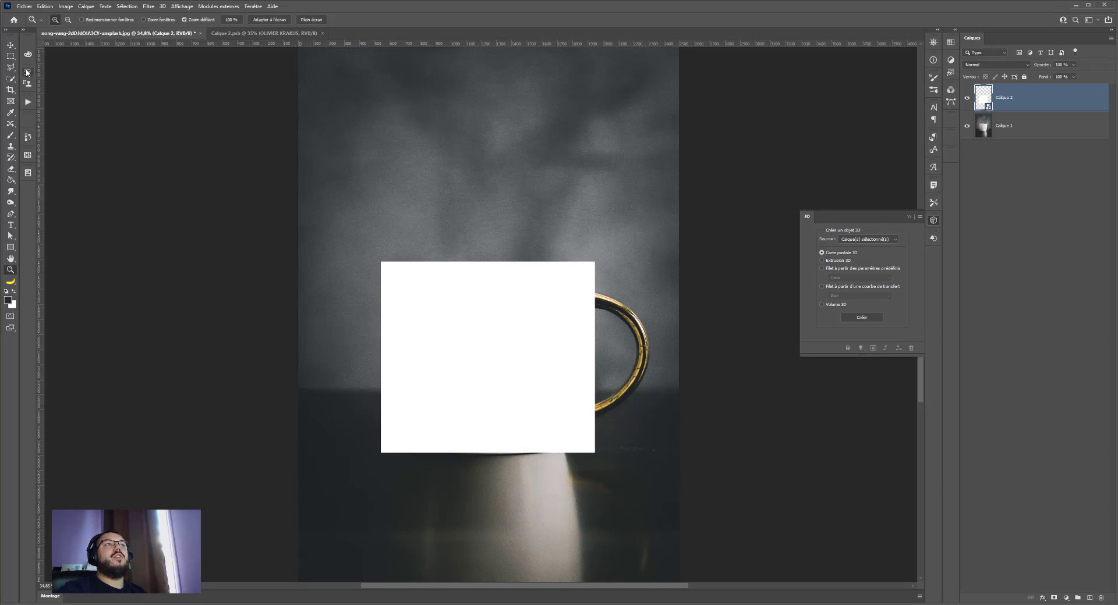
{"action": "left_click", "coordinate": [27, 137]}
{"action": "key", "text": "ctrl+minus"}
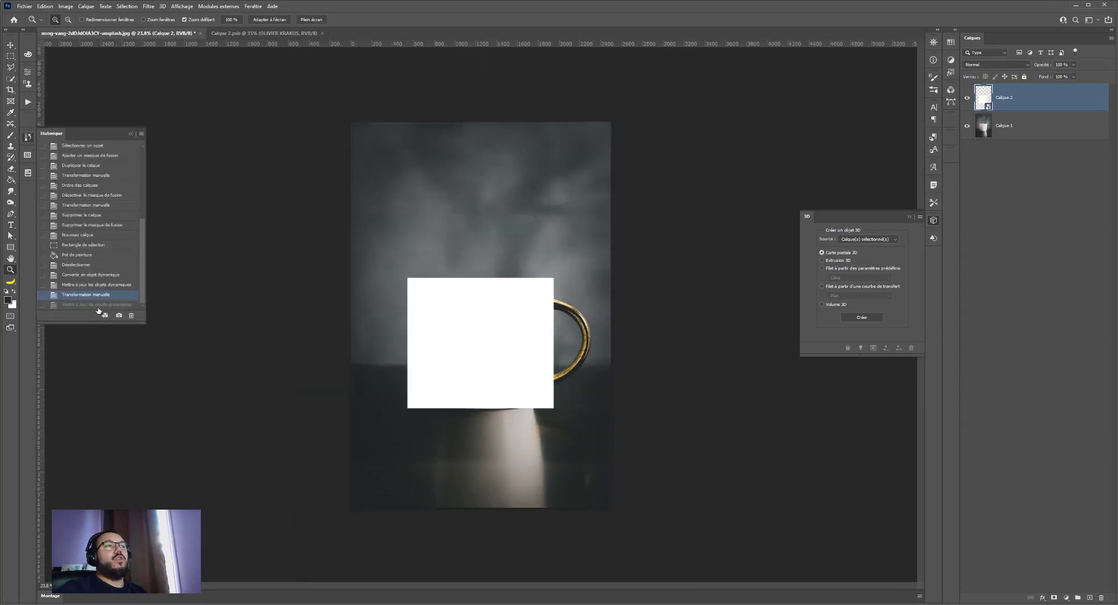
{"action": "left_click", "coordinate": [96, 304]}
{"action": "key", "text": "ctrl+plus"}
- Put the face-and-name smart object into custom warp (Déformation) mode
{"action": "key", "text": "ctrl+t"}
{"action": "right_click", "coordinate": [455, 363]}
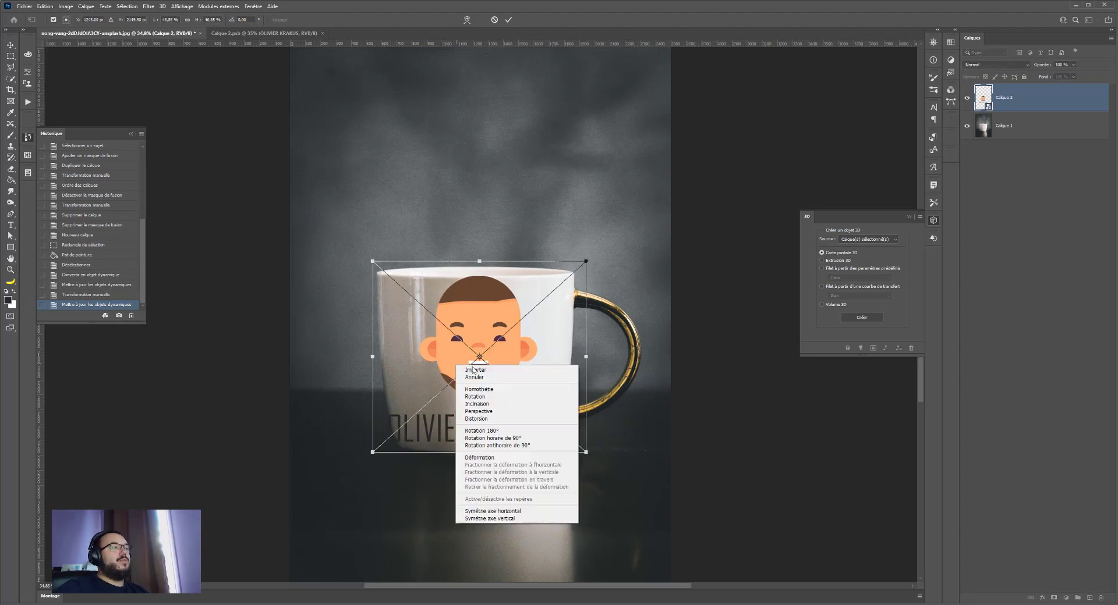
{"action": "left_click", "coordinate": [484, 458]}
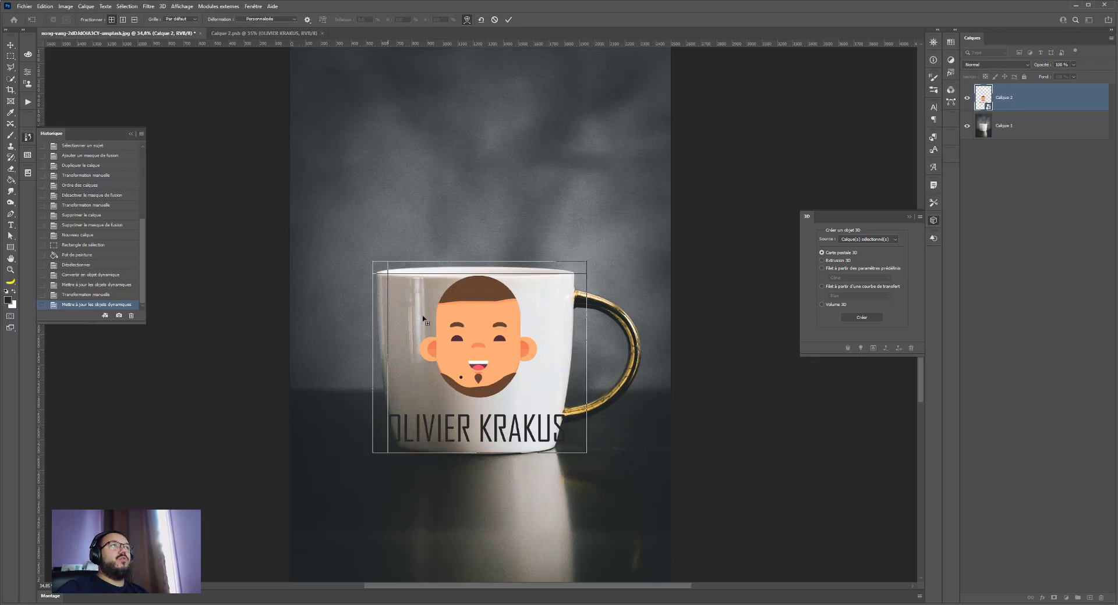
- Try a crosswise warp split at the face's left ear, move its intersection, and undo both changes
{"action": "left_click", "coordinate": [421, 354]}
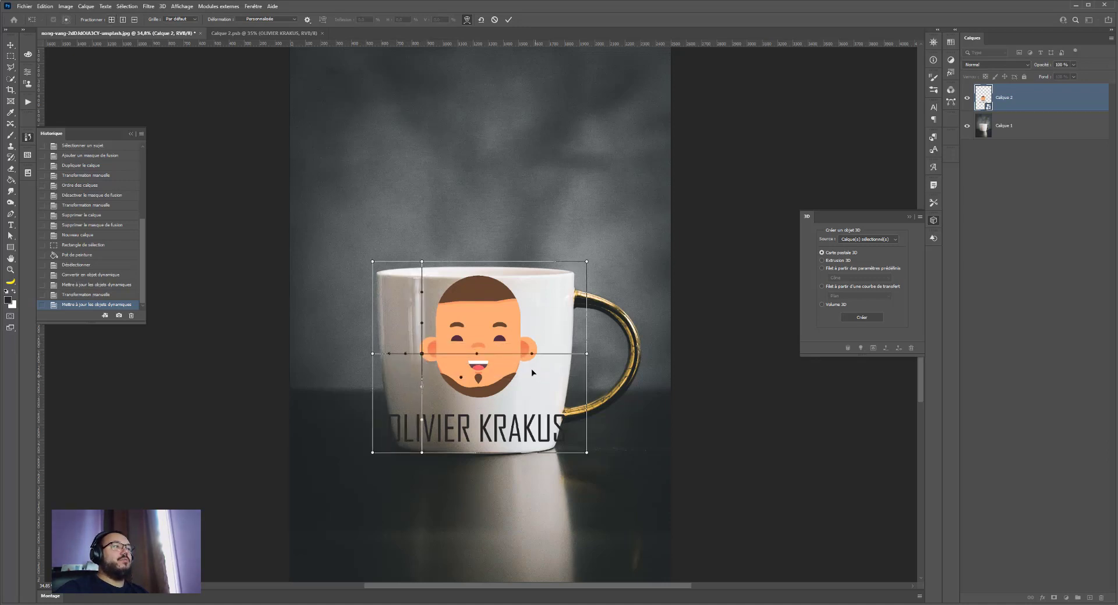
{"action": "left_click_drag", "start_coordinate": [421, 353], "coordinate": [453, 356]}
{"action": "key", "text": "ctrl+z"}
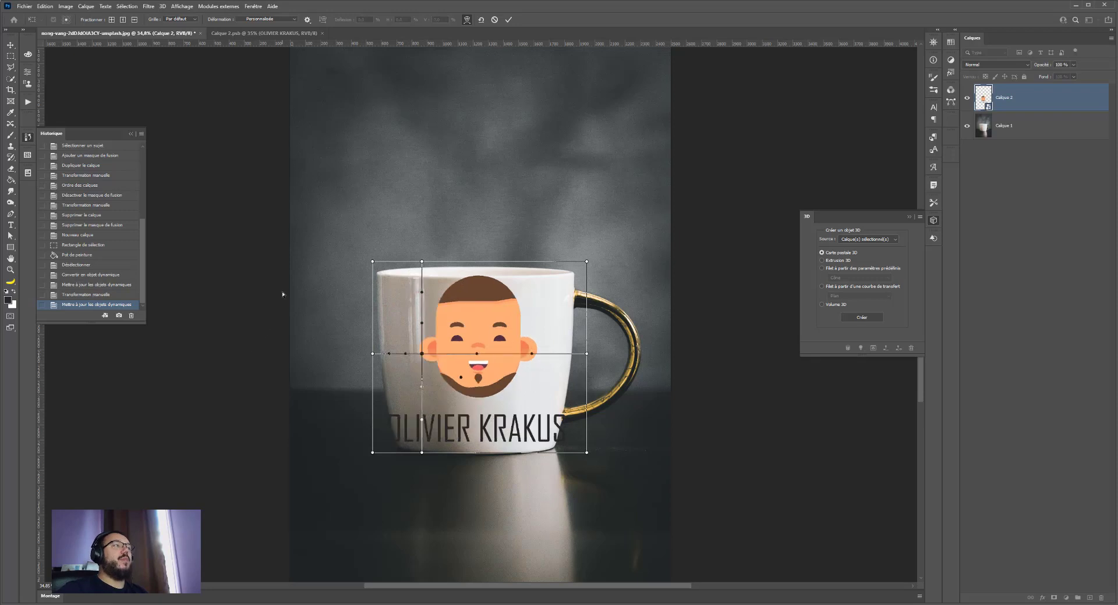
{"action": "key", "text": "ctrl+z"}
- Apply a 3 x 3 warp grid and pull its lower-left corner and edge point inward along the mug's side
{"action": "left_click", "coordinate": [179, 20]}
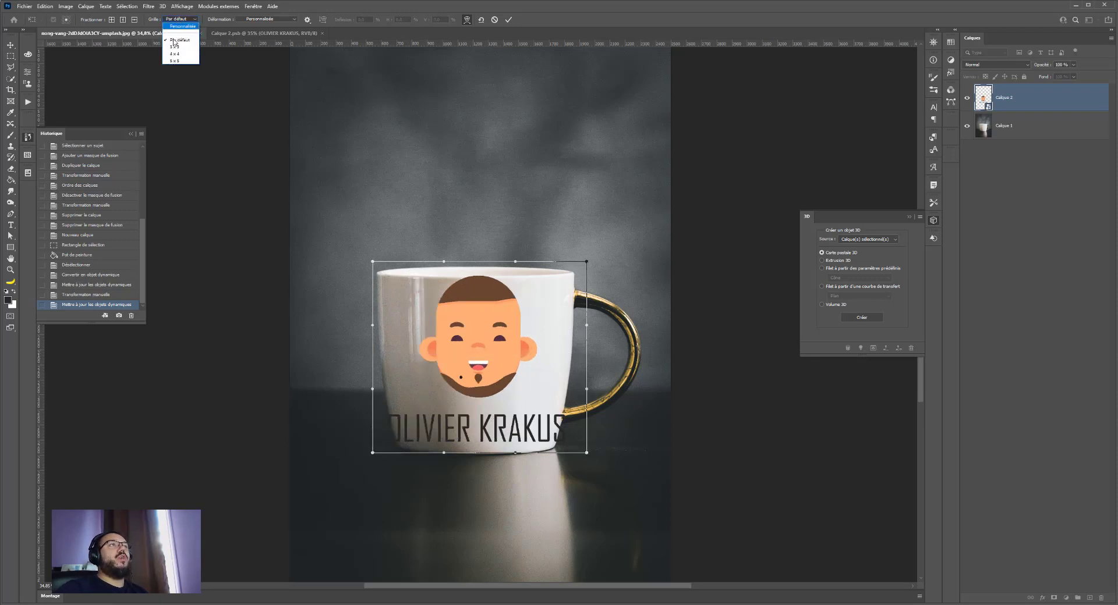
{"action": "left_click", "coordinate": [174, 39]}
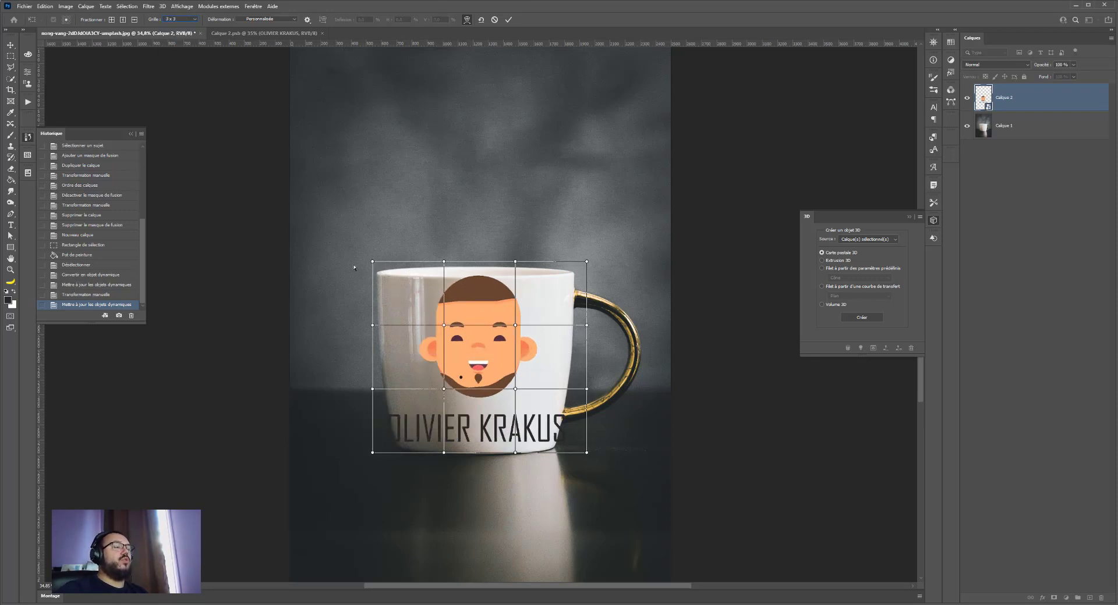
{"action": "left_click", "coordinate": [373, 389]}
{"action": "left_click", "coordinate": [373, 452]}
{"action": "left_click_drag", "start_coordinate": [373, 457], "coordinate": [381, 446]}
{"action": "left_click_drag", "start_coordinate": [372, 390], "coordinate": [374, 382]}
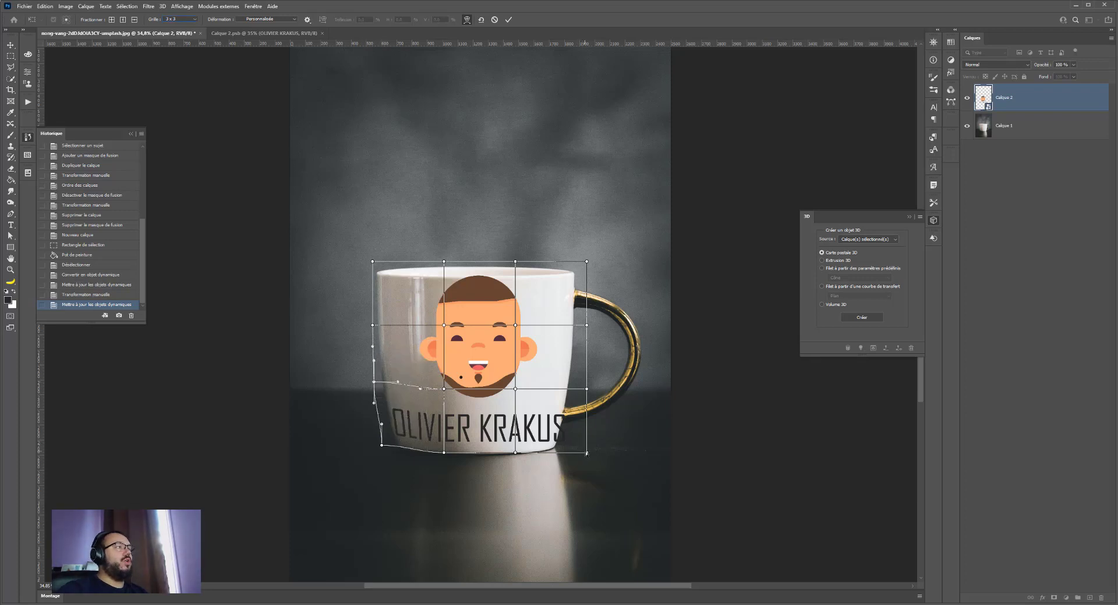
- Pull the warp grid's right-hand corners and lower edge point inward along the mug's handle side, and apply the warp
{"action": "left_click_drag", "start_coordinate": [587, 454], "coordinate": [571, 448]}
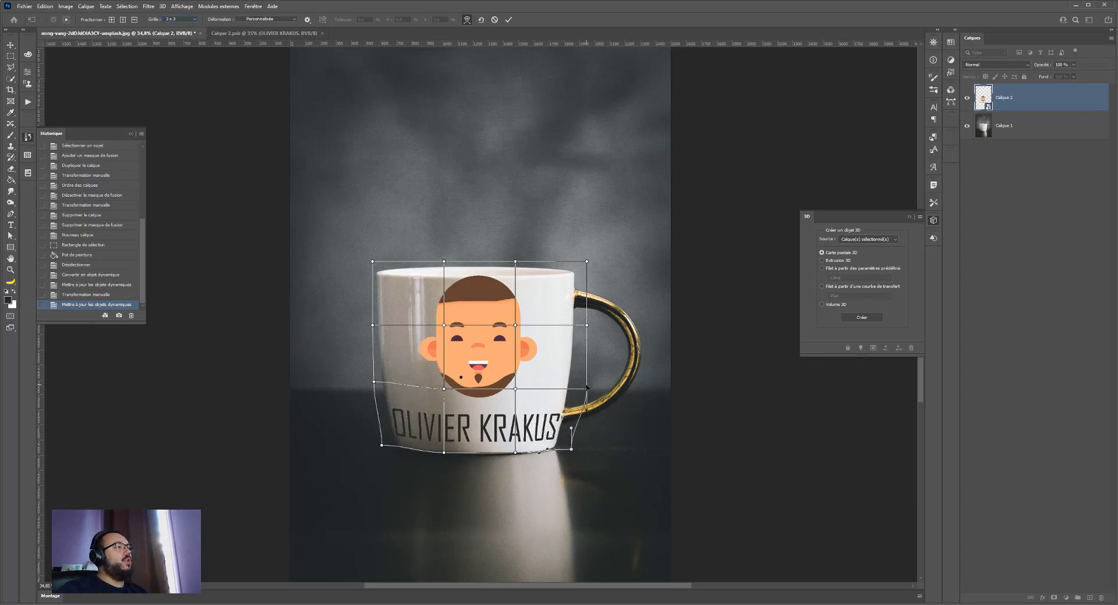
{"action": "left_click_drag", "start_coordinate": [587, 394], "coordinate": [575, 381]}
{"action": "left_click_drag", "start_coordinate": [571, 450], "coordinate": [543, 427]}
{"action": "left_click_drag", "start_coordinate": [531, 362], "coordinate": [530, 364]}
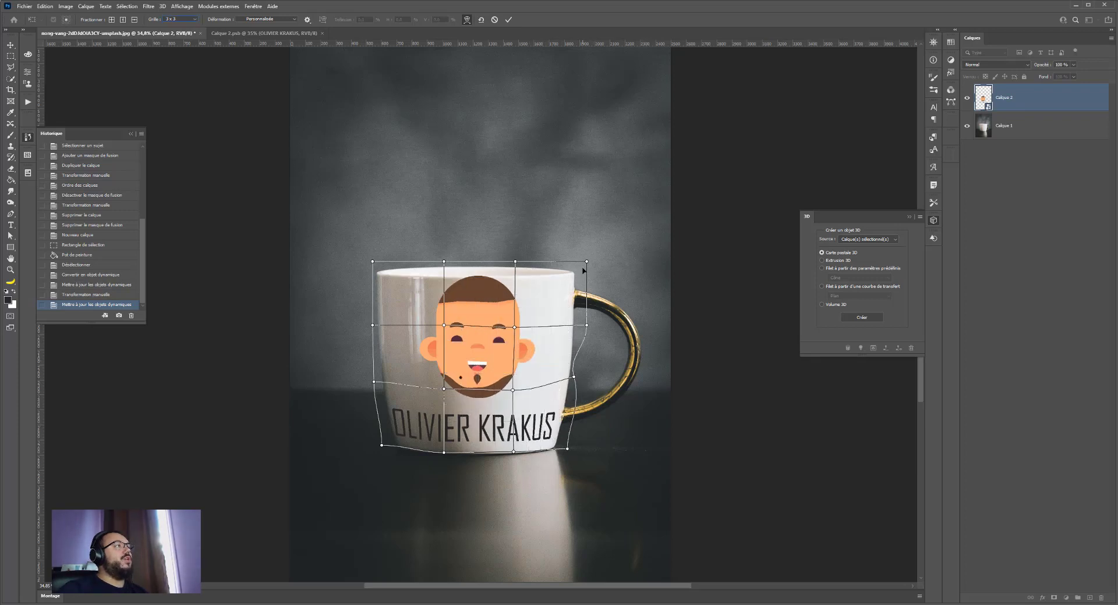
{"action": "left_click_drag", "start_coordinate": [586, 262], "coordinate": [580, 264]}
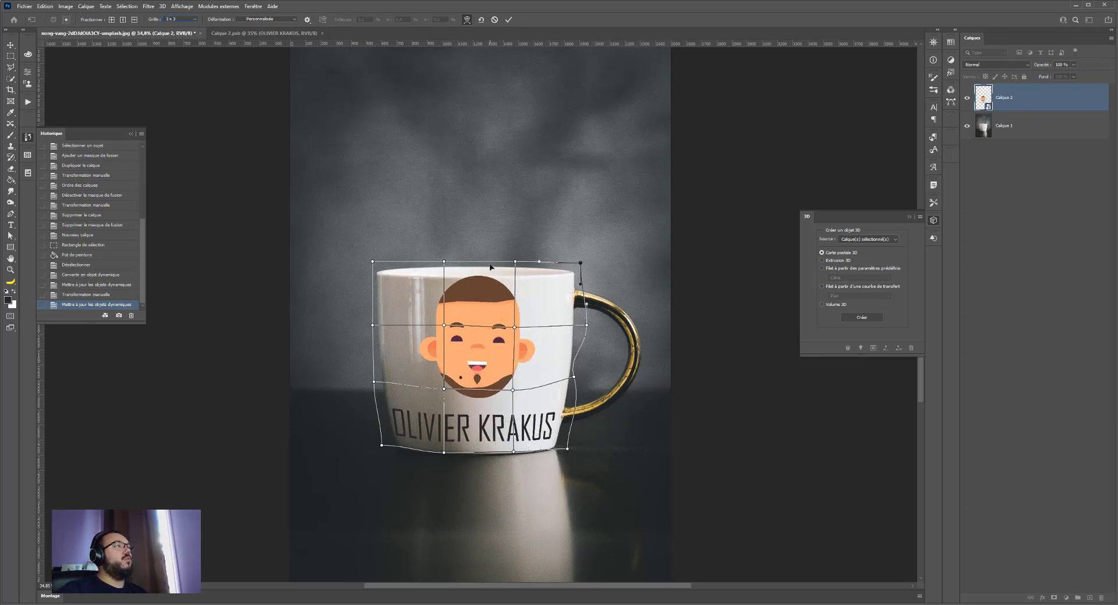
{"action": "left_click_drag", "start_coordinate": [481, 289], "coordinate": [482, 295]}
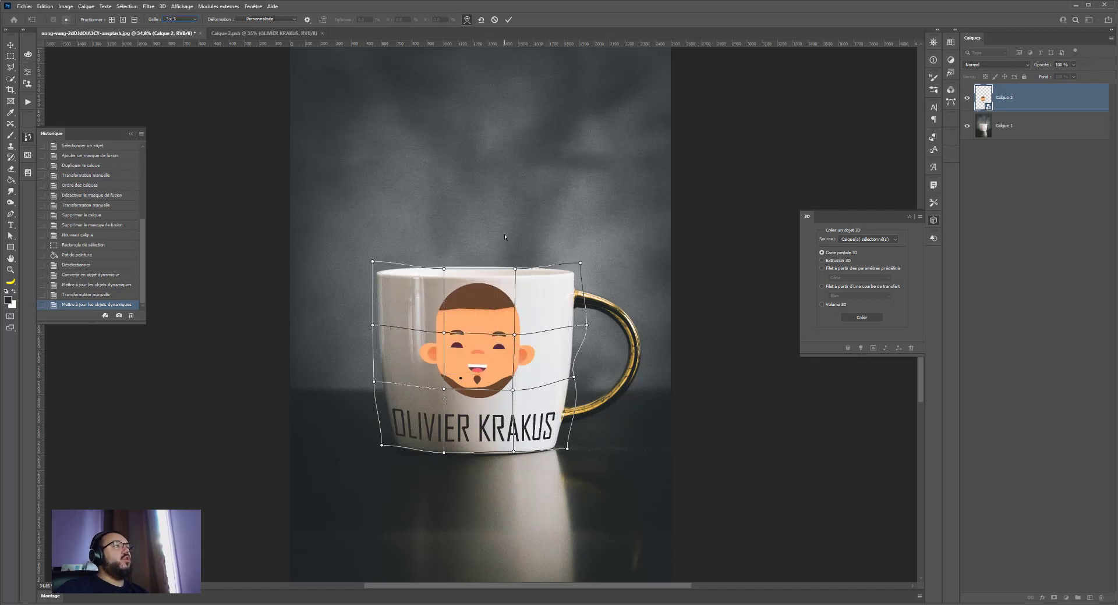
{"action": "key", "text": "ctrl+z"}
{"action": "left_click", "coordinate": [11, 45]}
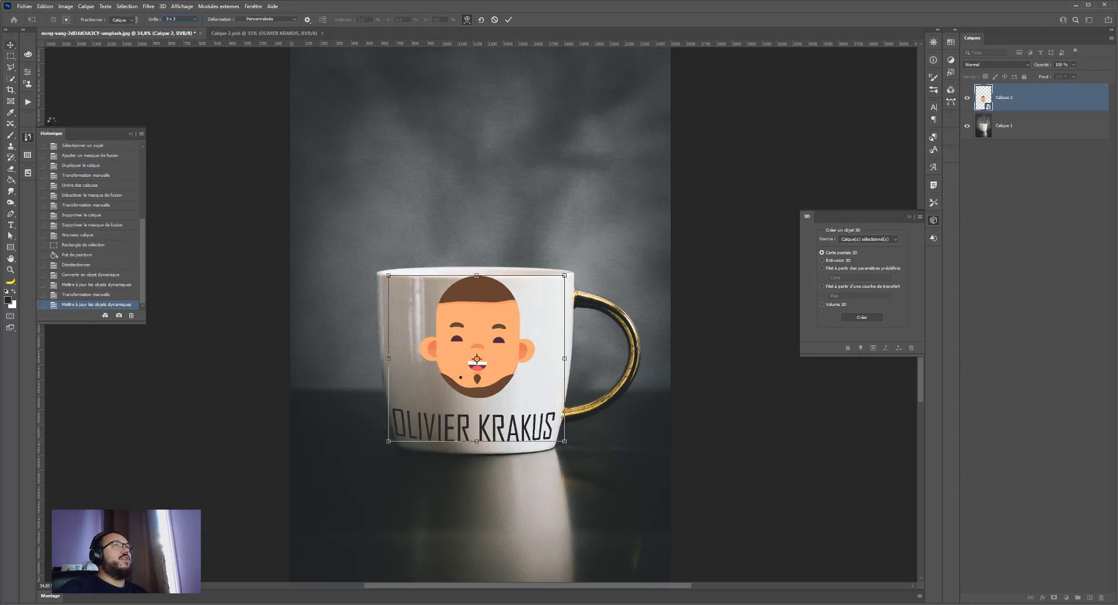
- Shrink the warped face-and-name design slightly, move it a little lower on the mug, and apply the transform
{"action": "left_click", "coordinate": [388, 273]}
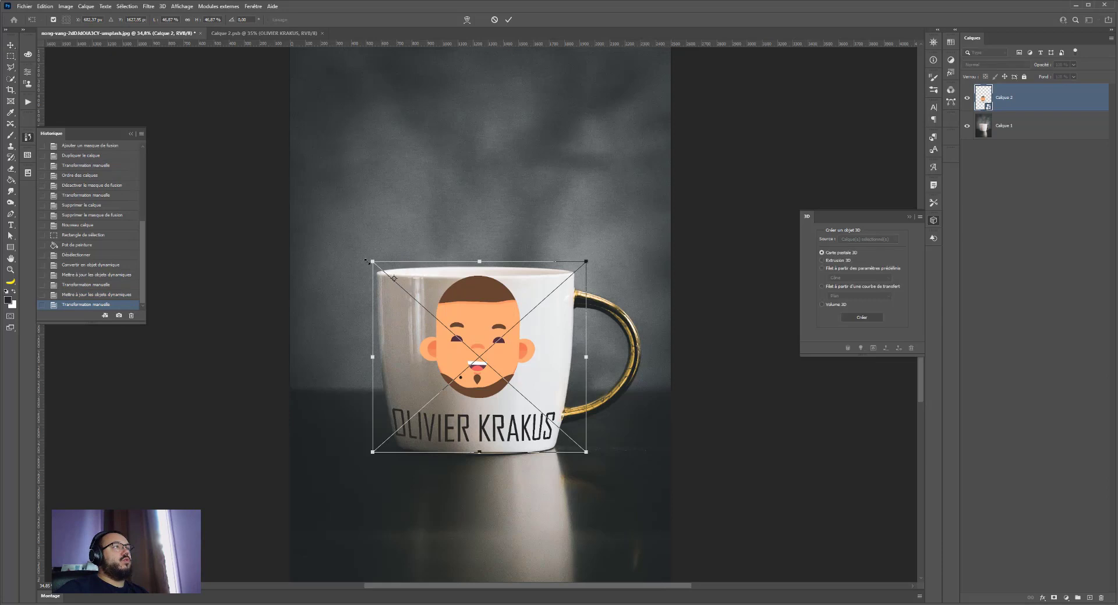
{"action": "key", "text": "ctrl+z"}
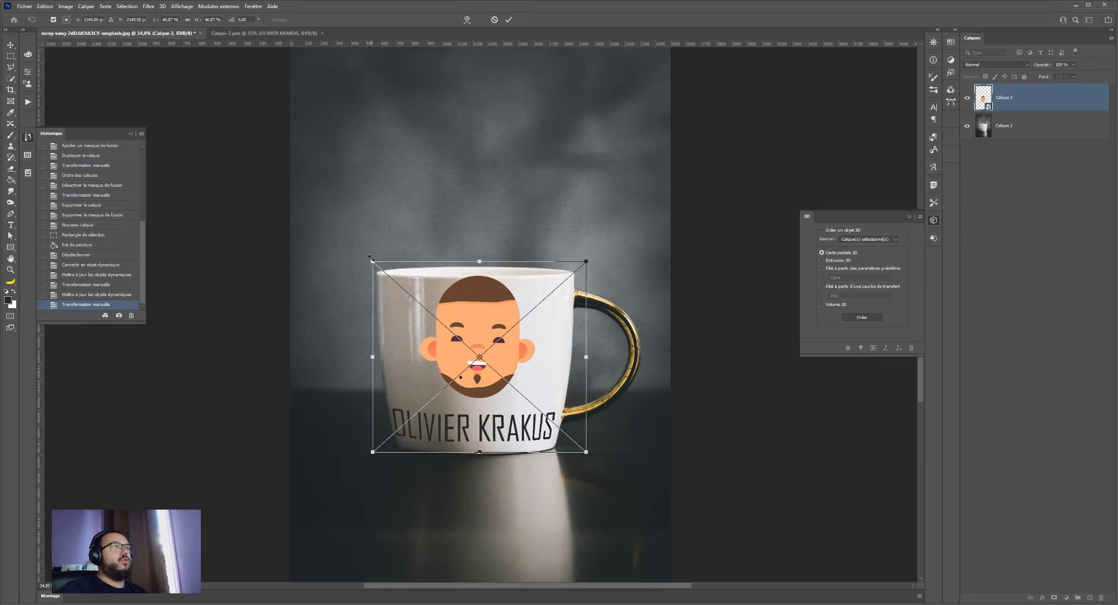
{"action": "left_click_drag", "start_coordinate": [370, 257], "coordinate": [378, 263]}
{"action": "left_click_drag", "start_coordinate": [456, 346], "coordinate": [456, 351]}
{"action": "key", "text": "Return"}
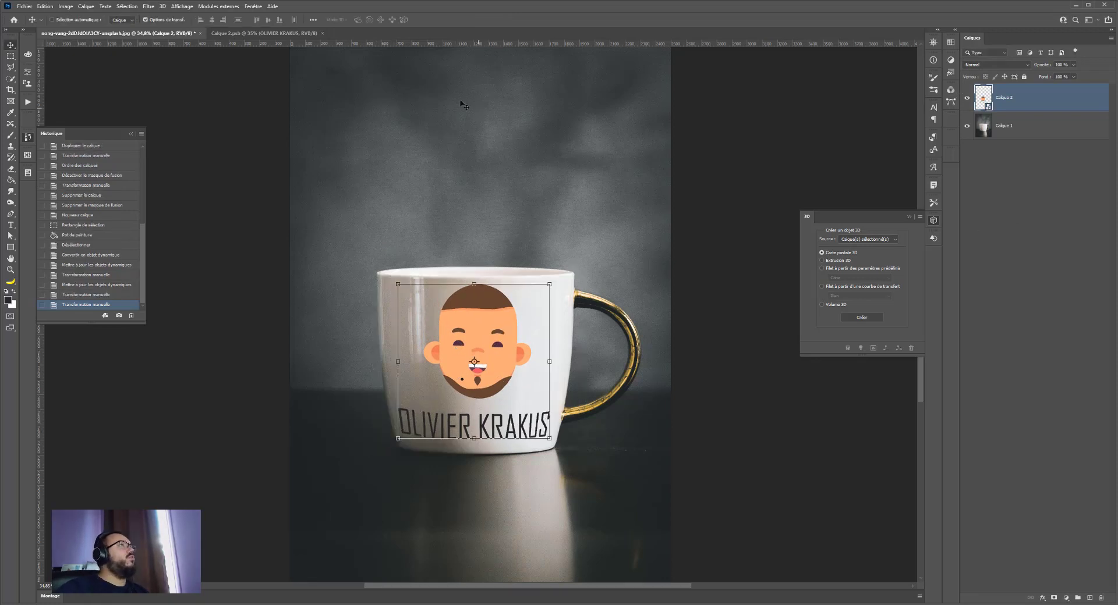
- Close the open smart object document and reopen the contents of the mug's "Calque 2" smart object for editing
{"action": "left_click", "coordinate": [319, 34]}
{"action": "left_click", "coordinate": [321, 33]}
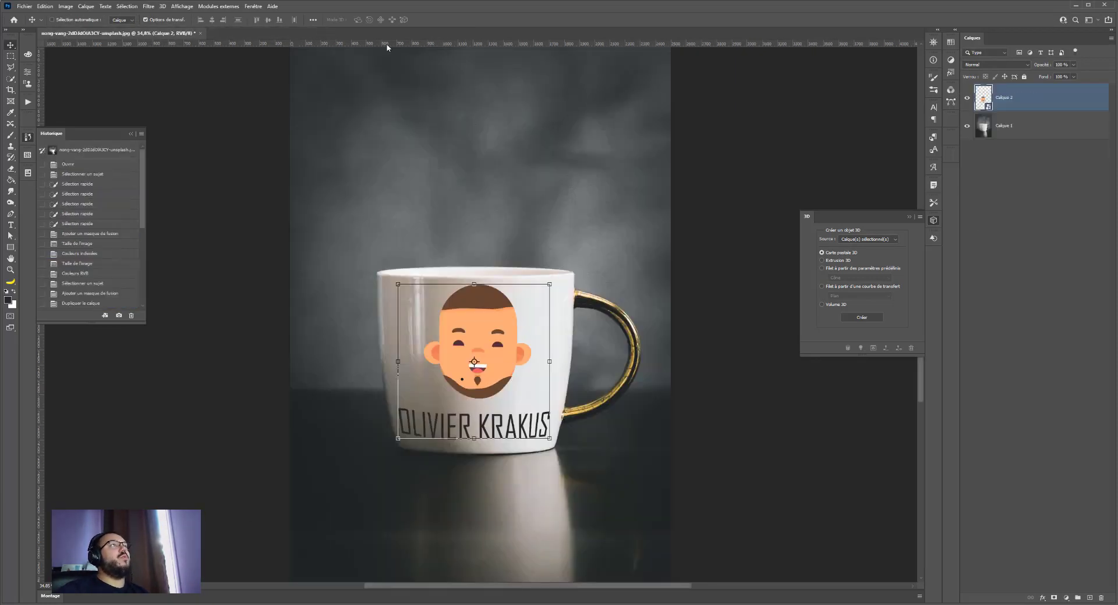
{"action": "double_click", "coordinate": [988, 109]}
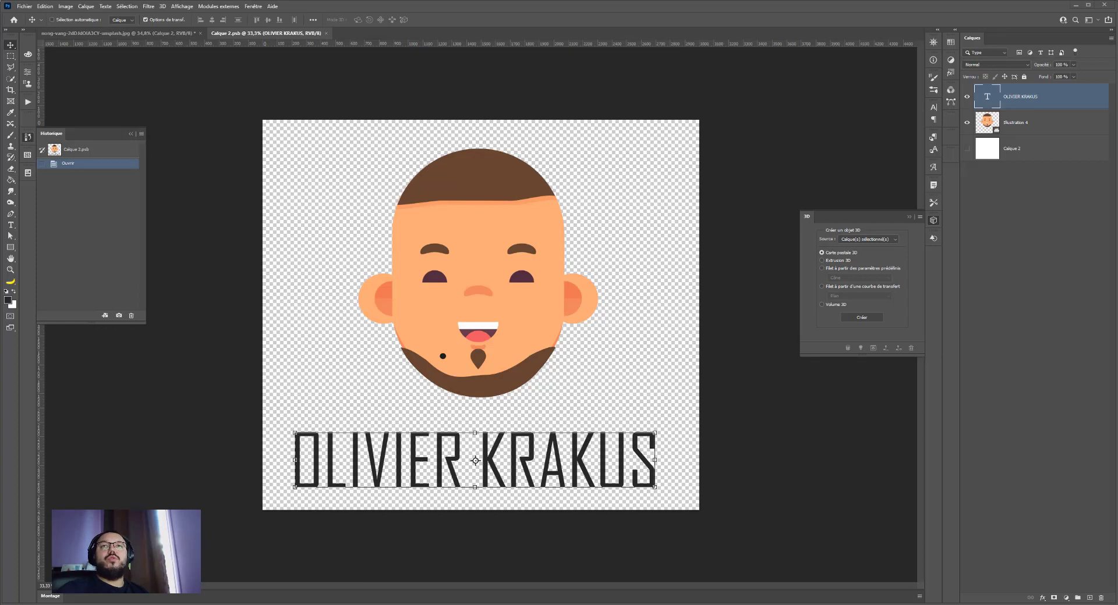
- Place the watermelon portrait photo in the smart object above the name, enlarge it to cover the whole canvas, and save
{"action": "left_click_drag", "start_coordinate": [385, 253], "coordinate": [401, 274]}
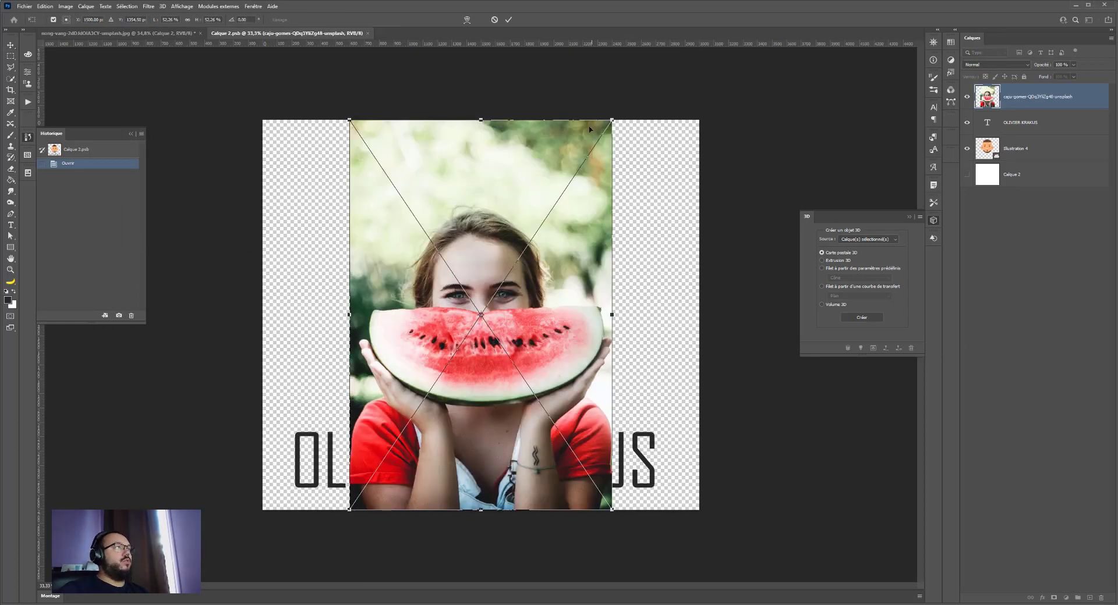
{"action": "left_click_drag", "start_coordinate": [612, 120], "coordinate": [772, 23]}
{"action": "key", "text": "Return"}
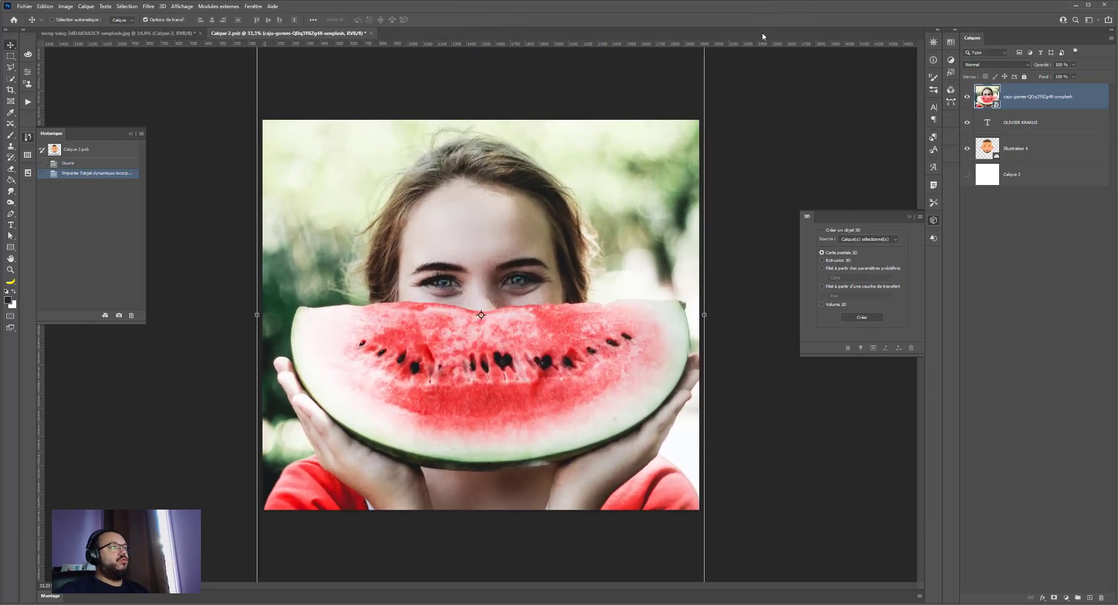
{"action": "key", "text": "ctrl+s"}
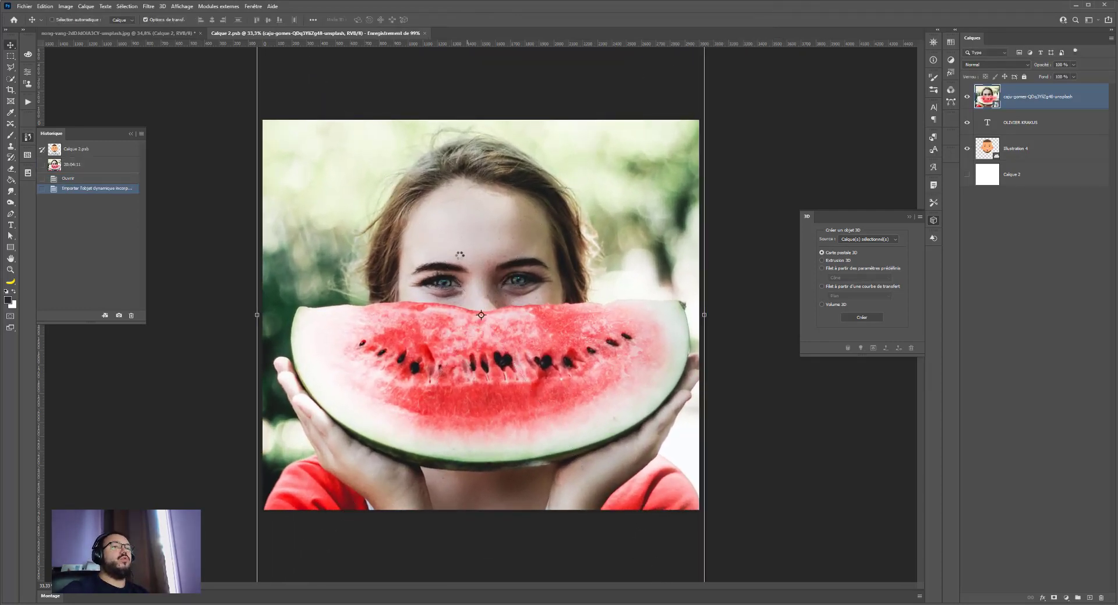
- In the mug document, start warping the design layer and adjust its lower-right corner and curve to the mug's base
{"action": "key", "text": "ctrl+Tab"}
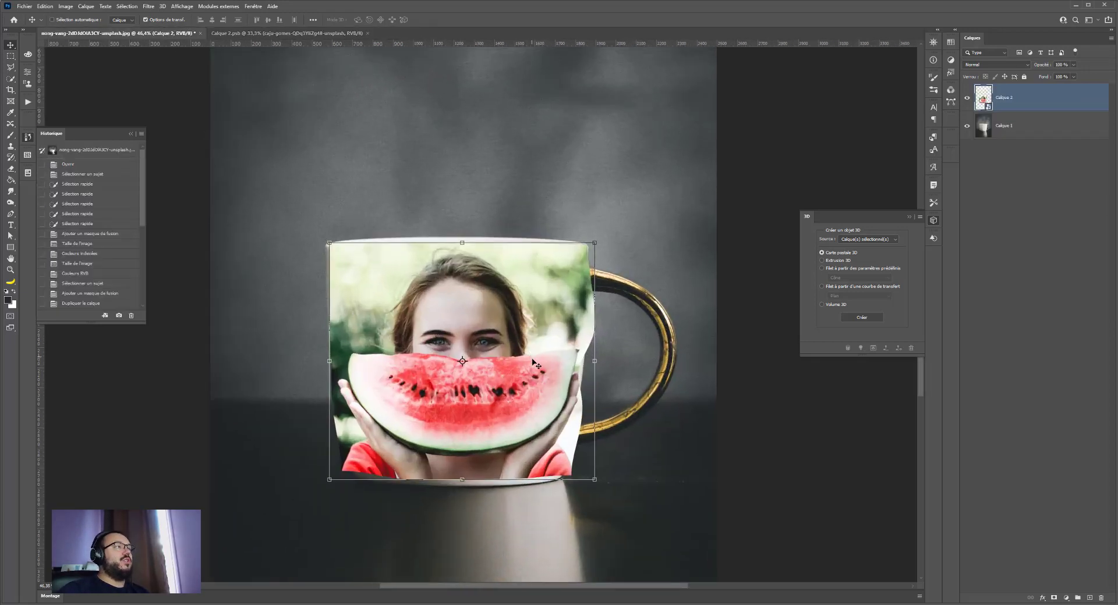
{"action": "scroll", "coordinate": [534, 359], "scroll_direction": "up", "scroll_amount": 2}
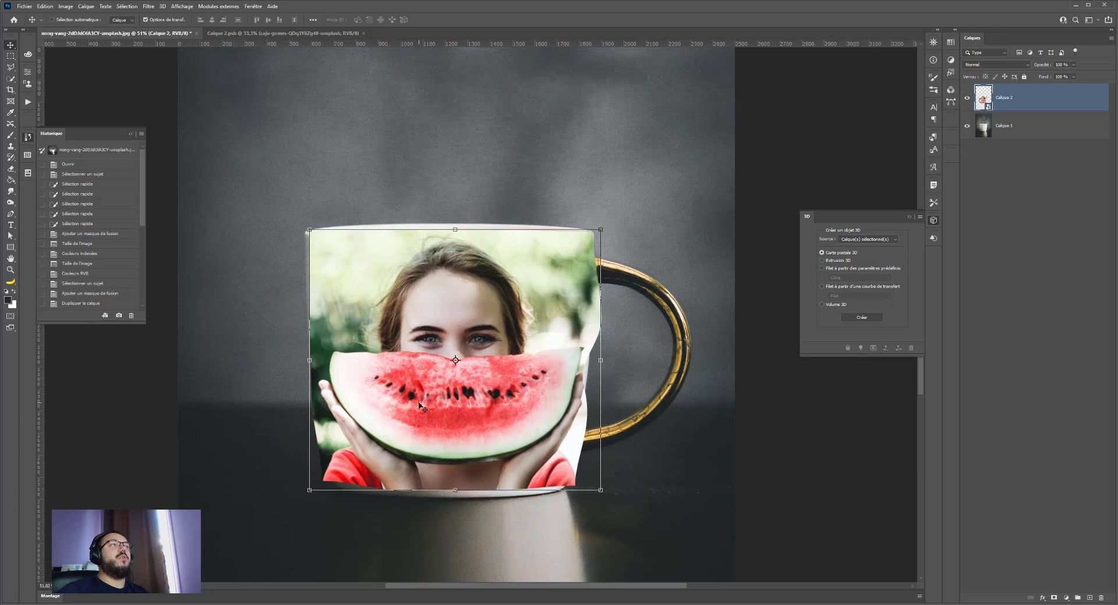
{"action": "key", "text": "ctrl+t"}
{"action": "right_click", "coordinate": [463, 308]}
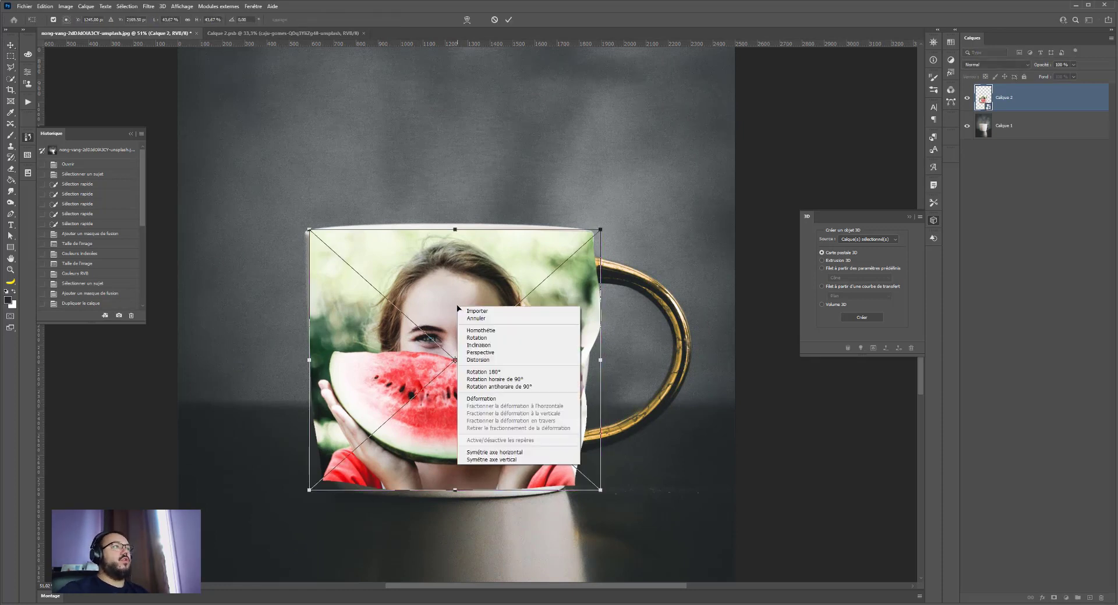
{"action": "left_click", "coordinate": [484, 402]}
{"action": "left_click_drag", "start_coordinate": [576, 487], "coordinate": [563, 490]}
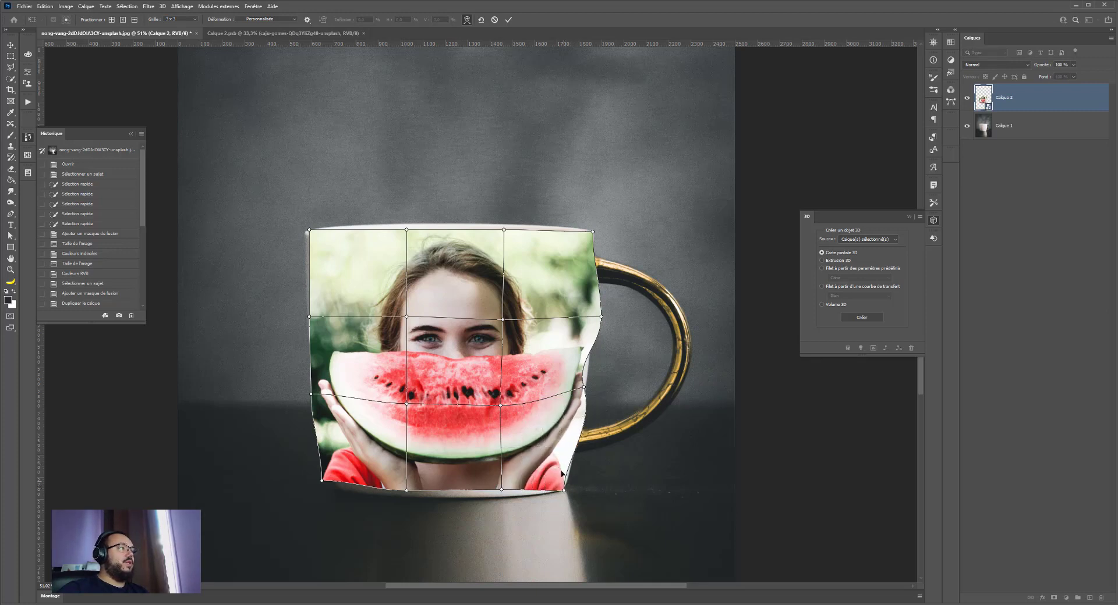
{"action": "left_click", "coordinate": [563, 491]}
{"action": "left_click_drag", "start_coordinate": [564, 462], "coordinate": [572, 463]}
- Adjust the warp grid's right-hand edge points and handles to straighten the photo along the mug's handle side
{"action": "left_click", "coordinate": [583, 386]}
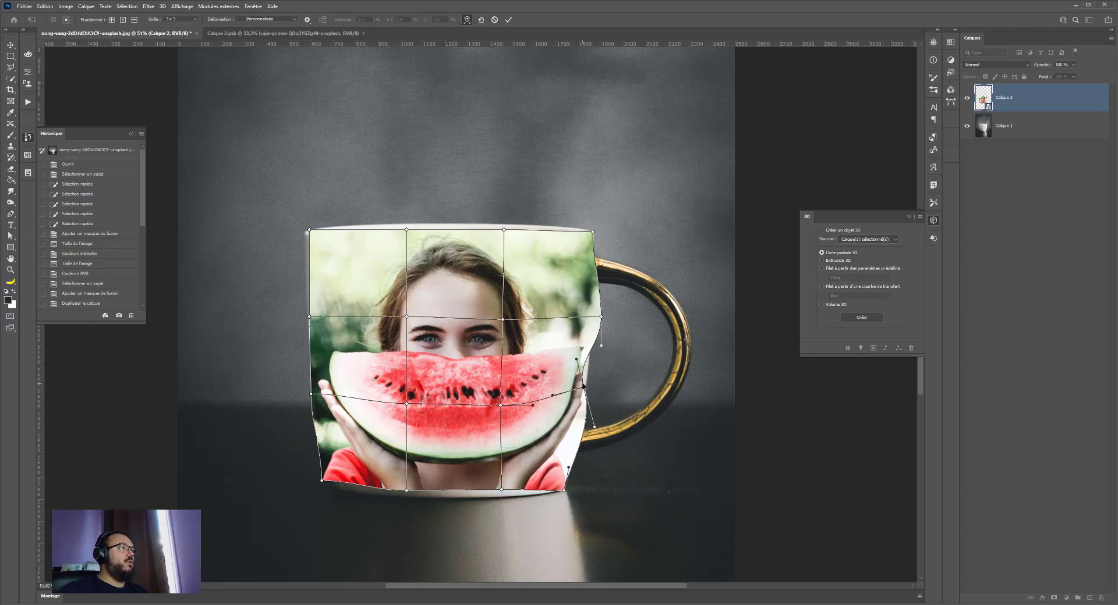
{"action": "mouse_move", "coordinate": [576, 360]}
{"action": "left_mouse_down"}
{"action": "mouse_move", "coordinate": [588, 365]}
{"action": "mouse_move", "coordinate": [574, 362]}
{"action": "left_mouse_up"}
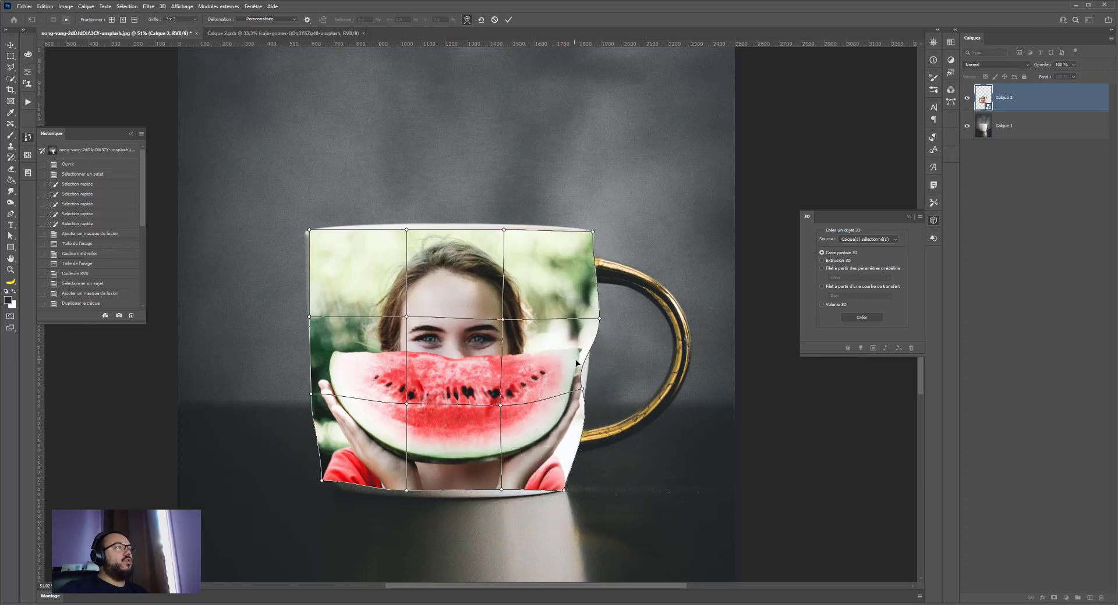
{"action": "left_click", "coordinate": [583, 389]}
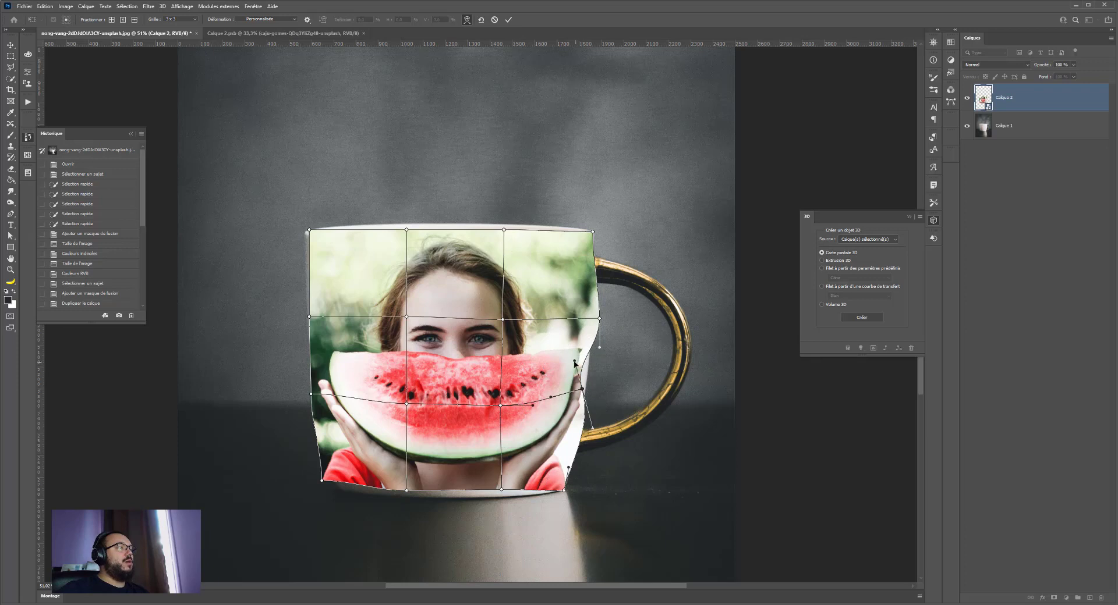
{"action": "left_click_drag", "start_coordinate": [574, 363], "coordinate": [585, 392]}
{"action": "left_click_drag", "start_coordinate": [600, 349], "coordinate": [595, 319]}
- Reposition the warp grid's upper corners and edge points so the photo's upper edge curves along the mug's rim
{"action": "left_click_drag", "start_coordinate": [593, 233], "coordinate": [594, 232]}
{"action": "left_click_drag", "start_coordinate": [505, 230], "coordinate": [502, 239]}
{"action": "left_click_drag", "start_coordinate": [406, 230], "coordinate": [400, 237]}
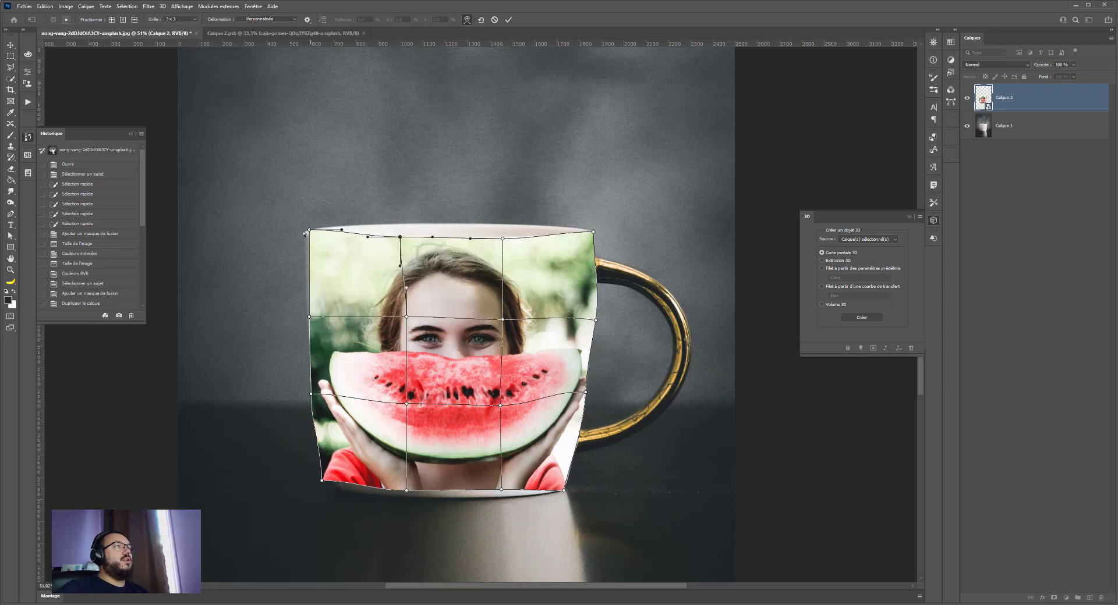
{"action": "left_click_drag", "start_coordinate": [308, 231], "coordinate": [362, 237]}
{"action": "left_click", "coordinate": [339, 237]}
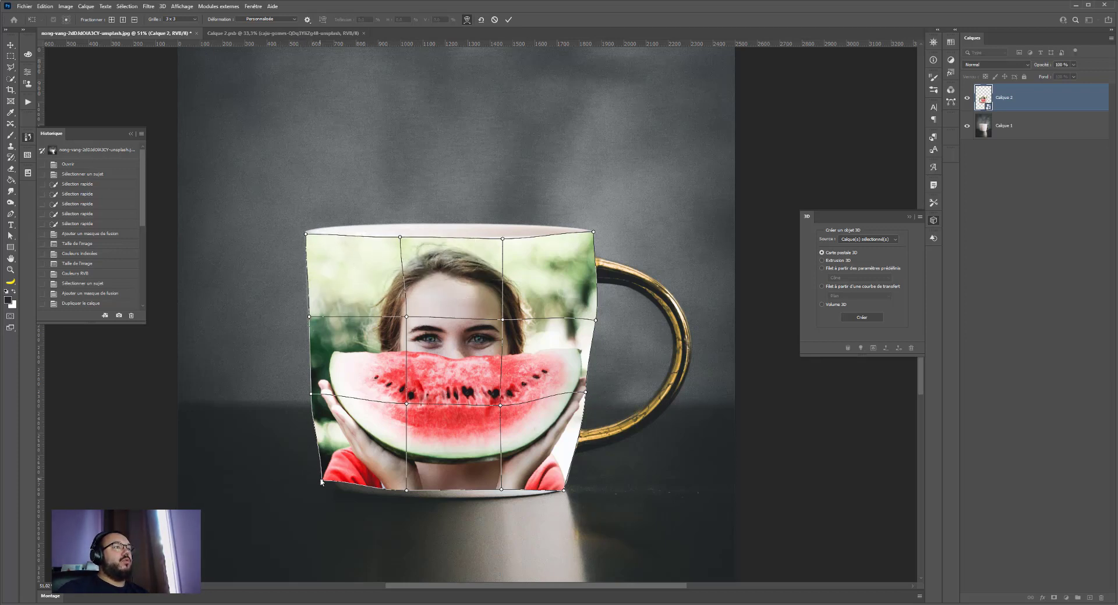
- Move the warp grid's lower-left corner, lower edge points and left edge point to follow the mug's rounded base
{"action": "mouse_move", "coordinate": [322, 482]}
{"action": "left_mouse_down"}
{"action": "mouse_move", "coordinate": [336, 490]}
{"action": "mouse_move", "coordinate": [326, 463]}
{"action": "left_mouse_up"}
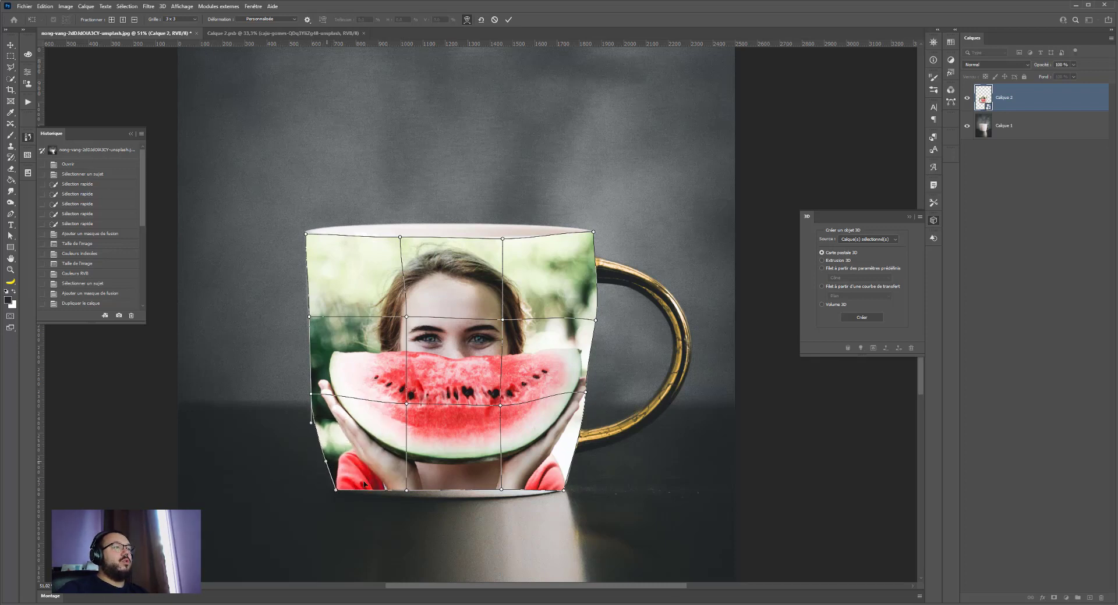
{"action": "left_click", "coordinate": [406, 491]}
{"action": "left_click_drag", "start_coordinate": [408, 494], "coordinate": [407, 499]}
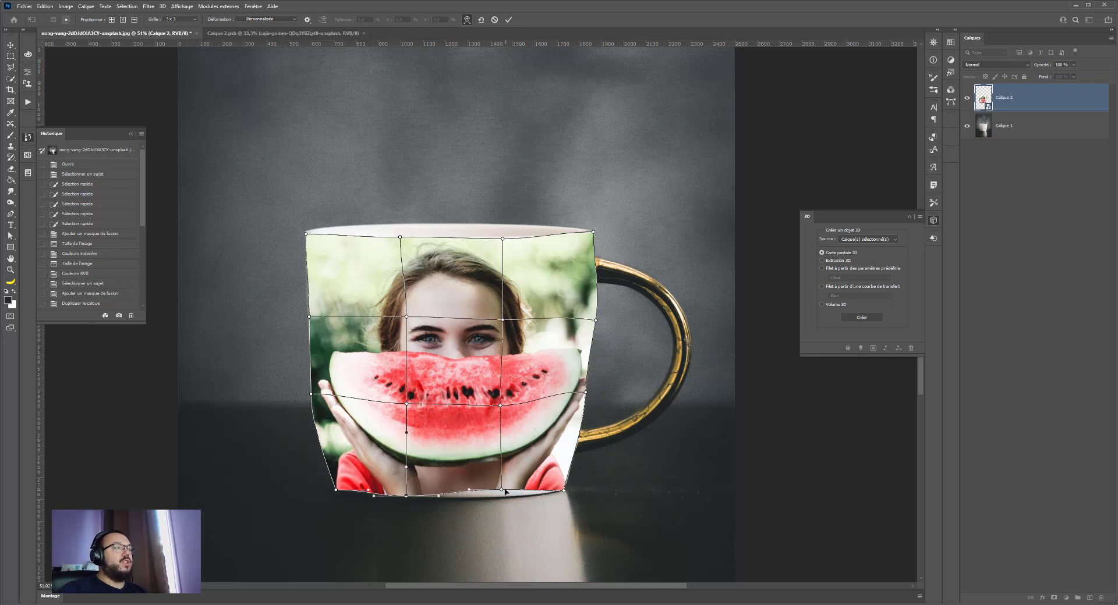
{"action": "left_click_drag", "start_coordinate": [502, 491], "coordinate": [532, 498]}
{"action": "left_click_drag", "start_coordinate": [312, 395], "coordinate": [313, 396]}
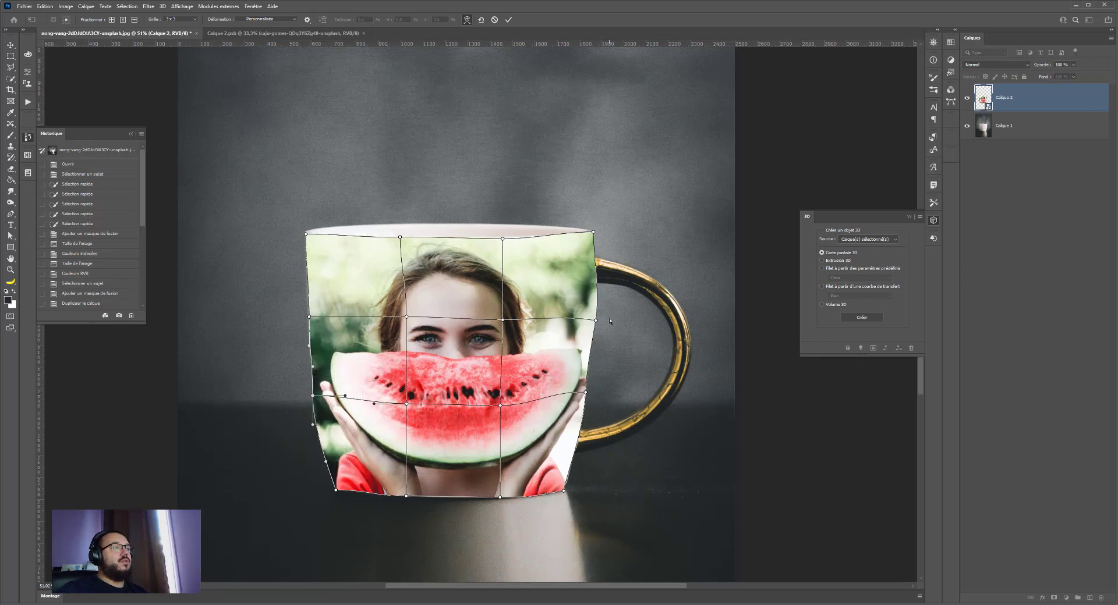
- With the layer opacity lowered to about 52%, fit the warp grid's side edges to the mug's outline and apply the warp
{"action": "left_click", "coordinate": [1072, 65]}
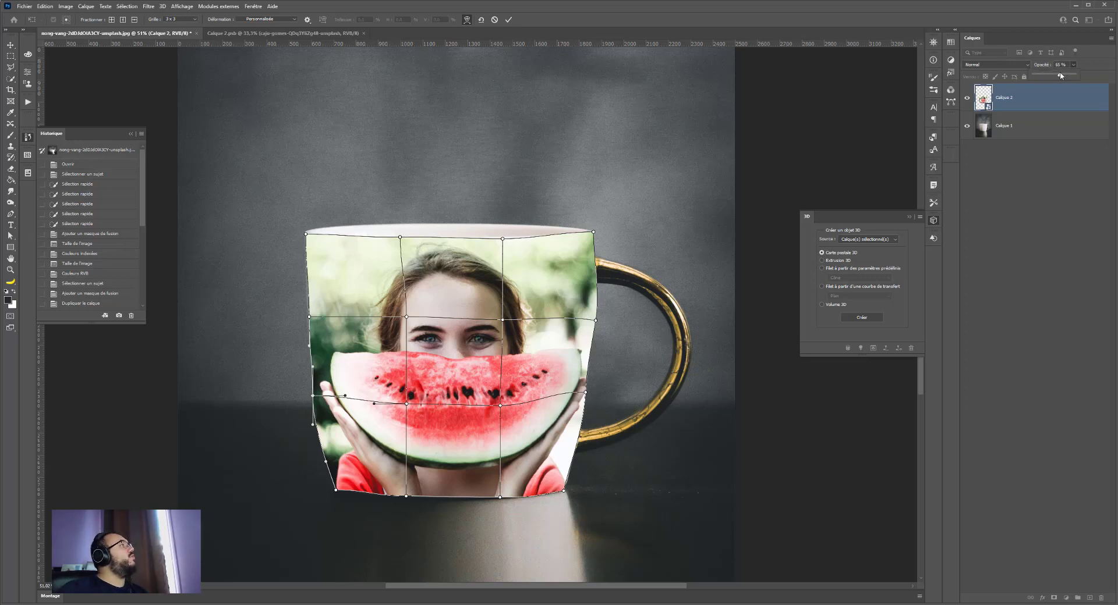
{"action": "left_click_drag", "start_coordinate": [1060, 75], "coordinate": [1057, 75]}
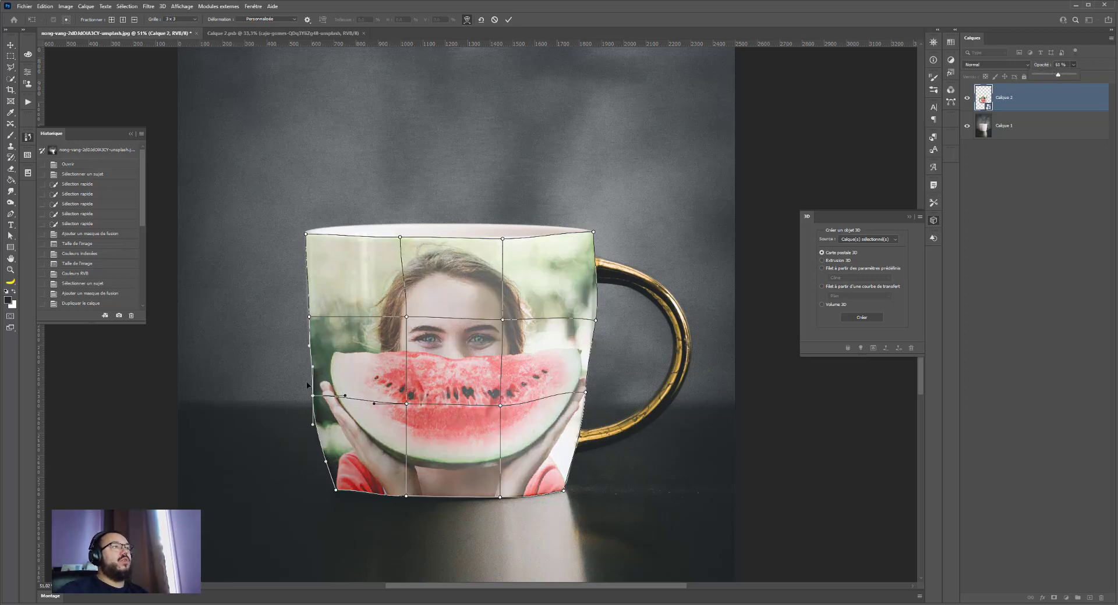
{"action": "left_click_drag", "start_coordinate": [314, 369], "coordinate": [309, 365]}
{"action": "left_click", "coordinate": [309, 318]}
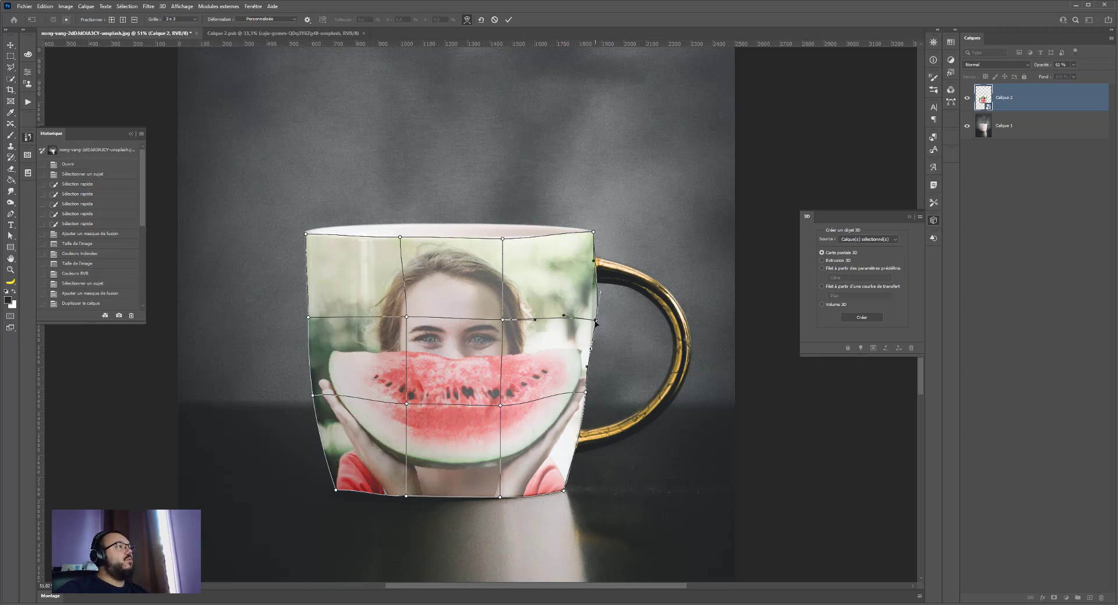
{"action": "left_click_drag", "start_coordinate": [595, 320], "coordinate": [591, 319]}
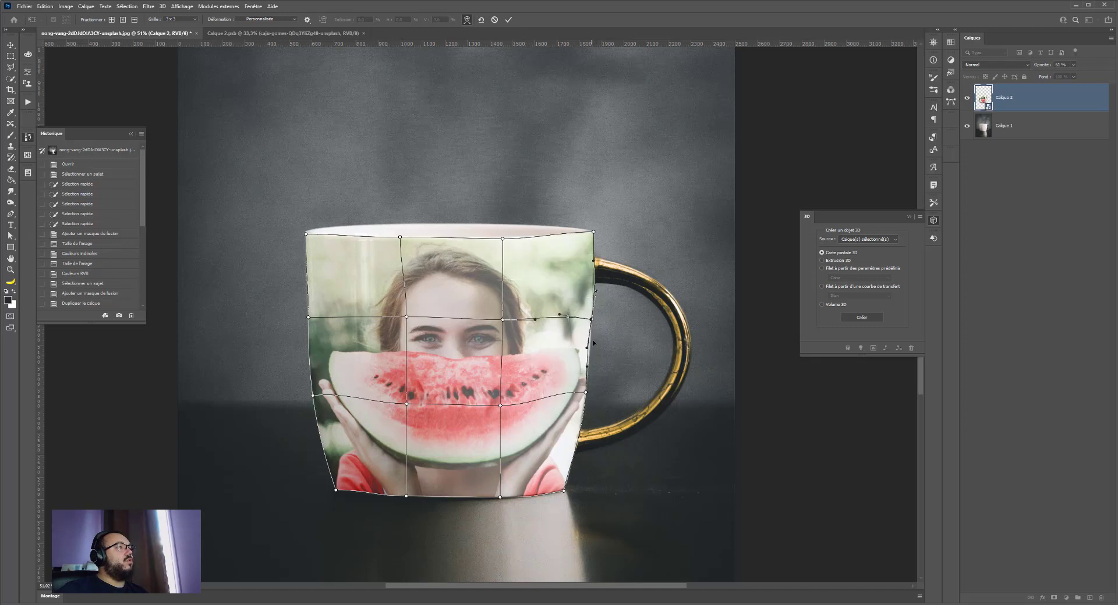
{"action": "left_click_drag", "start_coordinate": [587, 376], "coordinate": [590, 348]}
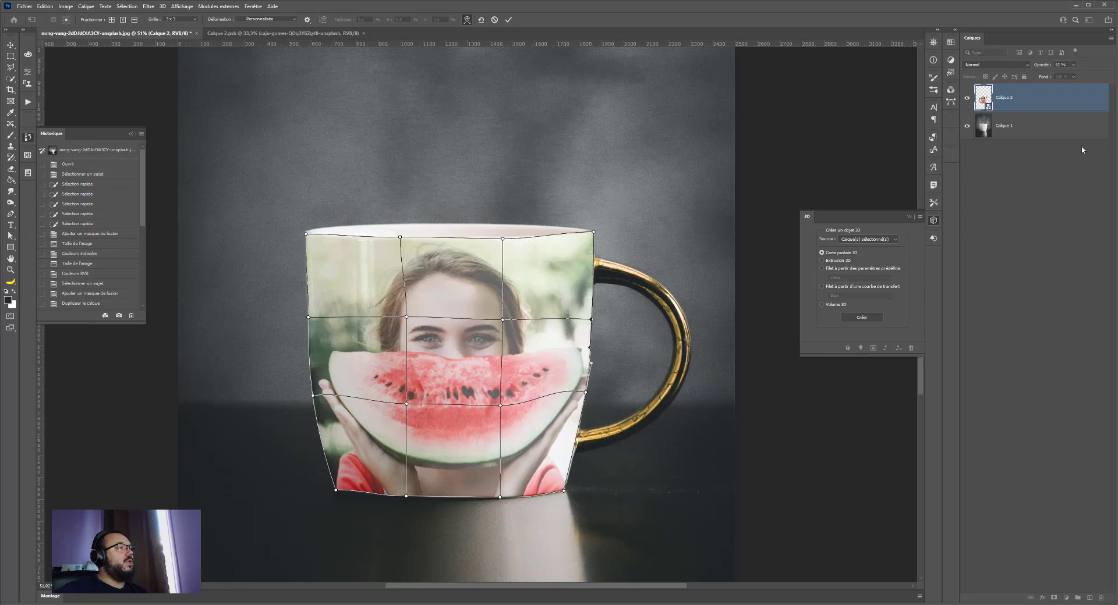
{"action": "key", "text": "Return"}
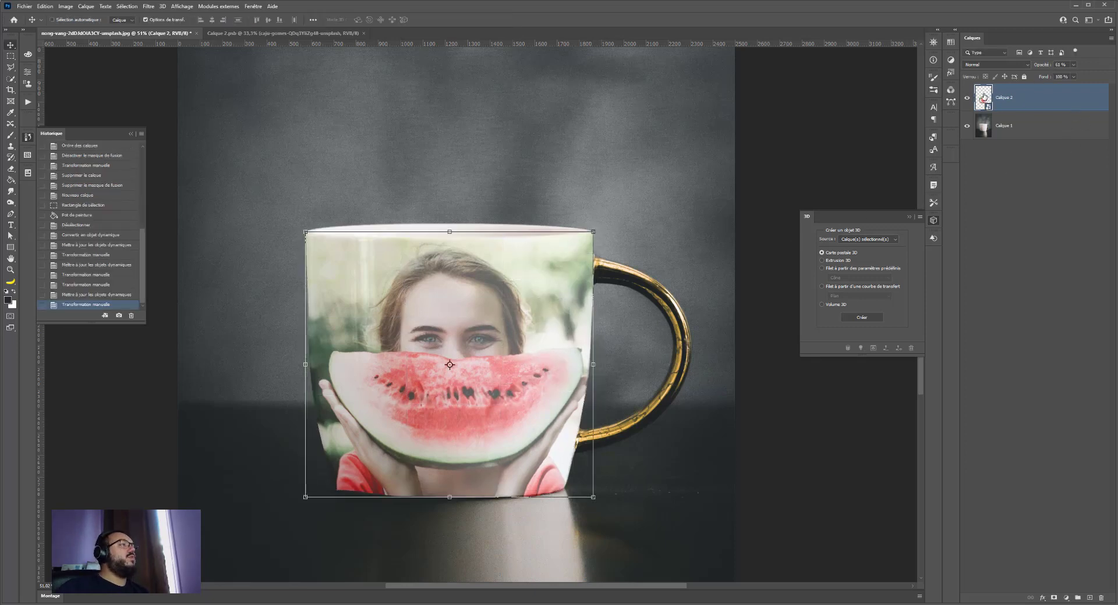
- Set the design layer's opacity to 100% and compare several blend modes, settling on Obscurcir
{"action": "left_click", "coordinate": [1076, 68]}
{"action": "left_click_drag", "start_coordinate": [1074, 75], "coordinate": [1090, 75]}
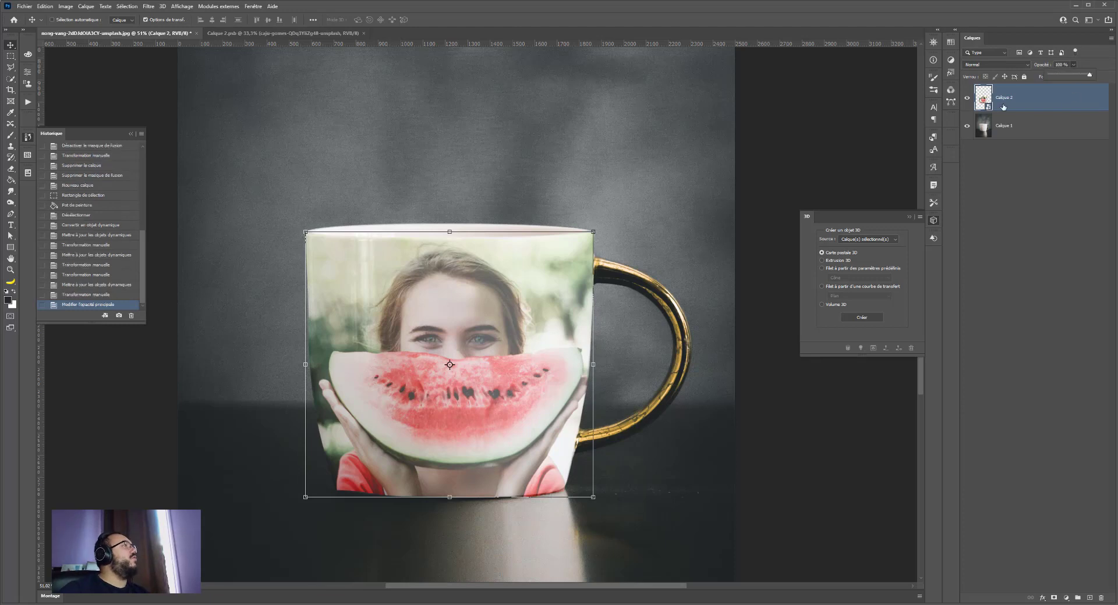
{"action": "left_click", "coordinate": [995, 64]}
{"action": "left_click", "coordinate": [990, 72]}
{"action": "scroll", "coordinate": [994, 64], "scroll_direction": "down", "scroll_amount": 2}
{"action": "scroll", "coordinate": [995, 65], "scroll_direction": "up", "scroll_amount": 1}
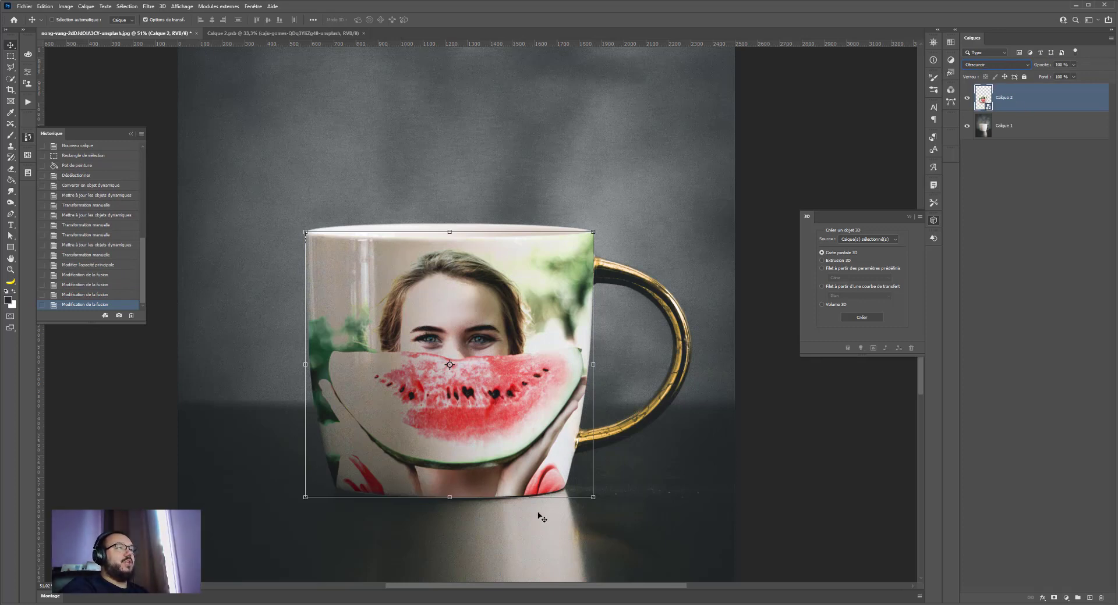
{"action": "key", "text": "shift+plus"}
{"action": "key", "text": "shift+plus"}
{"action": "key", "text": "shift+minus"}
{"action": "key", "text": "shift+minus"}
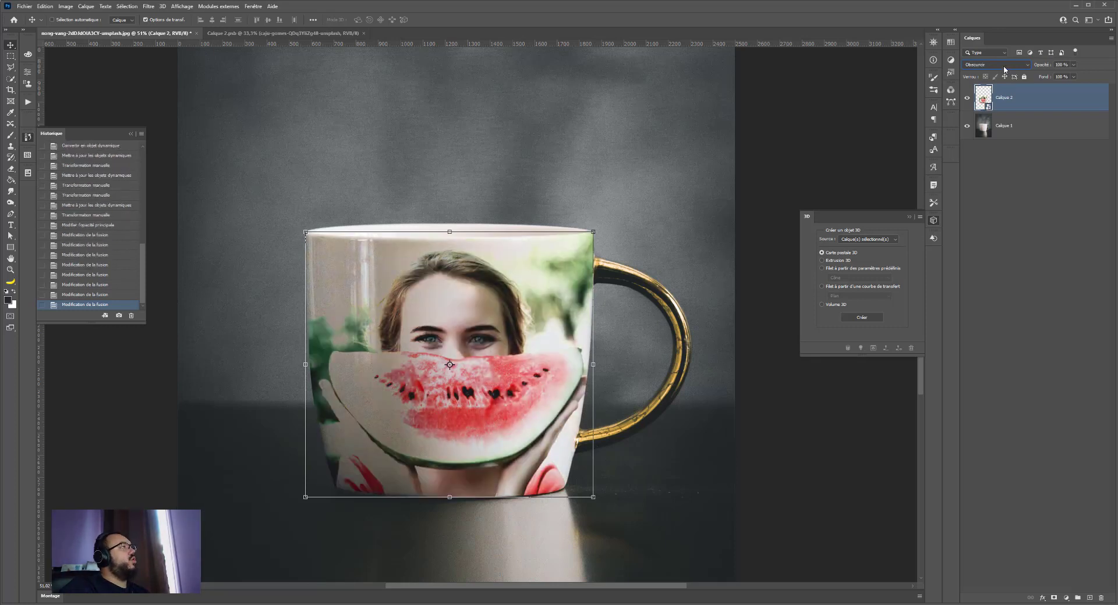
- Reopen the smart object's contents, hide the watermelon photo layer, save, and return to the mug document
{"action": "double_click", "coordinate": [983, 100]}
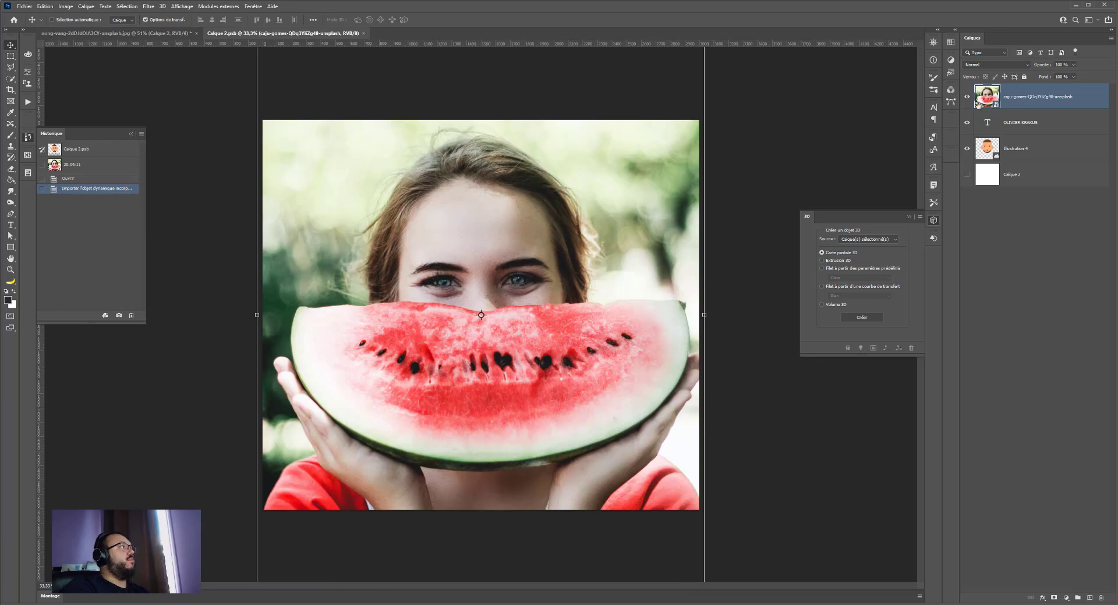
{"action": "left_click", "coordinate": [967, 96]}
{"action": "key", "text": "ctrl"}
{"action": "key", "text": "ctrl+s"}
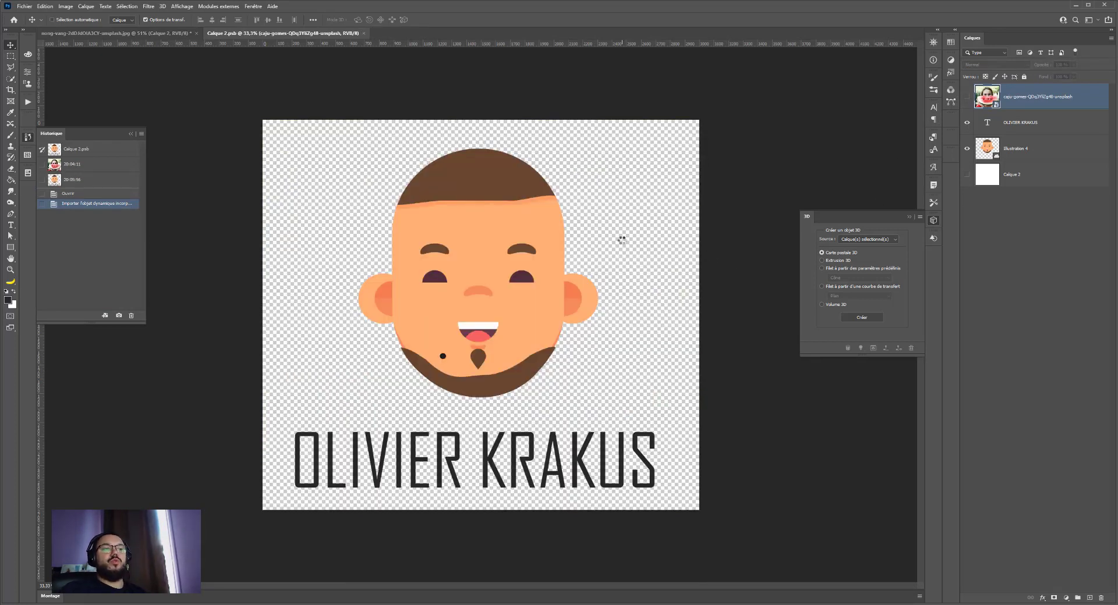
{"action": "left_click", "coordinate": [171, 37]}
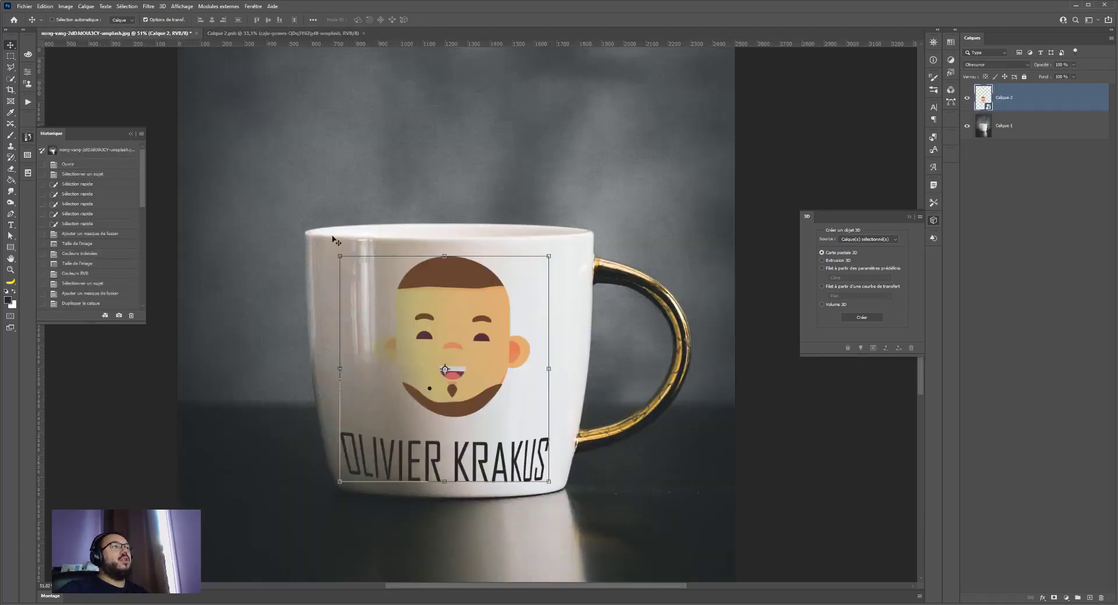
- Try the Normal blend mode on the mug's design layer with the whole image in view, and undo the change
{"action": "key", "text": "ctrl+0"}
{"action": "scroll", "coordinate": [392, 384], "scroll_direction": "down", "scroll_amount": 1}
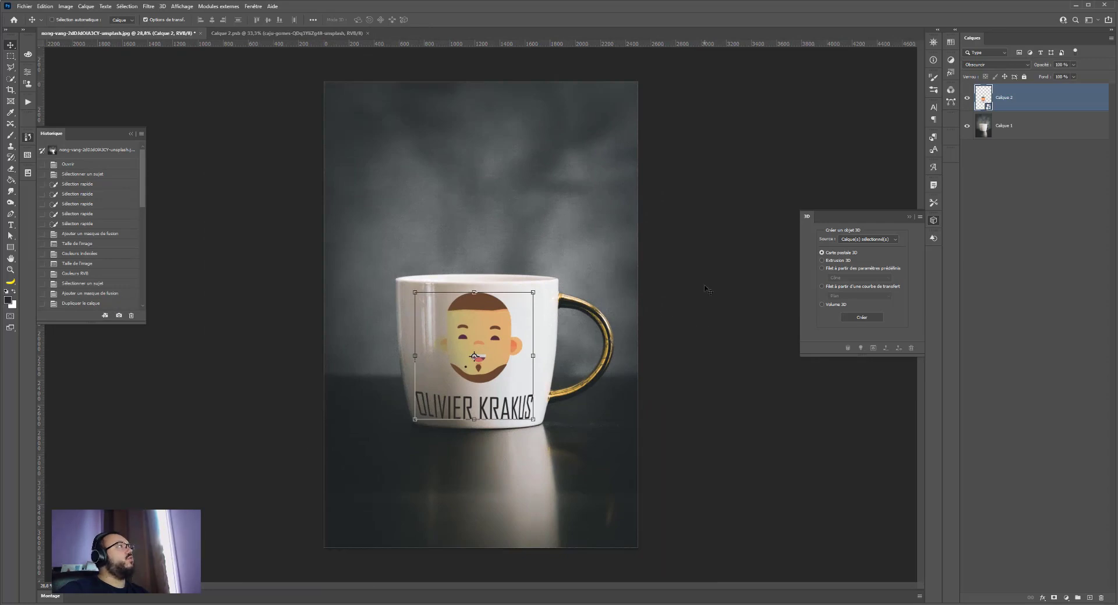
{"action": "left_click", "coordinate": [980, 69]}
{"action": "left_click", "coordinate": [980, 71]}
{"action": "left_click", "coordinate": [980, 68]}
{"action": "left_click", "coordinate": [978, 71]}
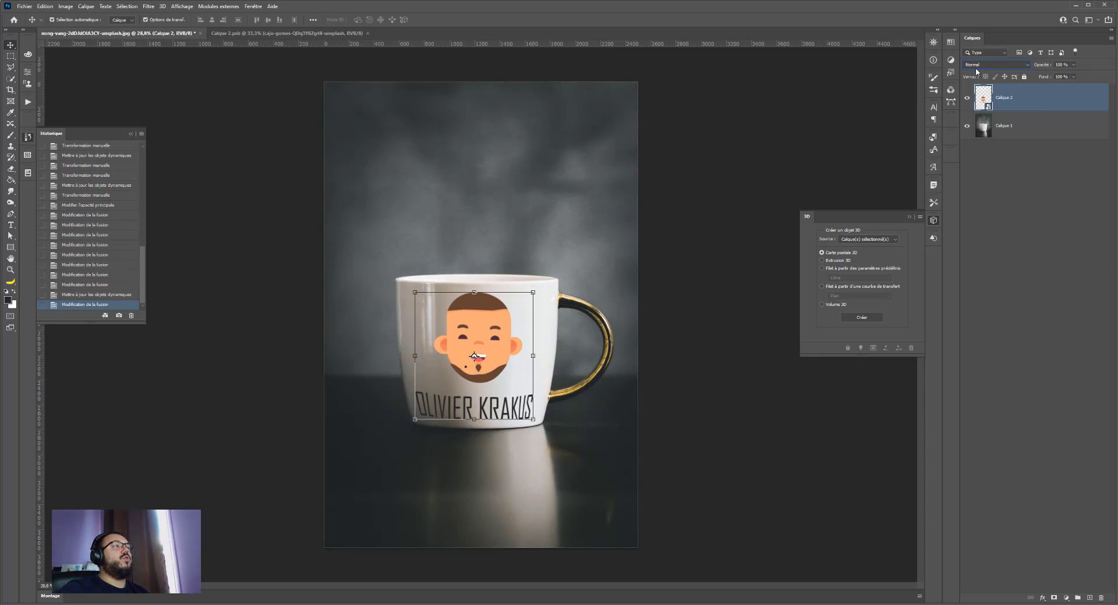
{"action": "key", "text": "ctrl+z"}
- Activate the rectangular marquee tool to hide the transform box, and close the "Calque 2" smart object document
{"action": "left_click", "coordinate": [11, 56]}
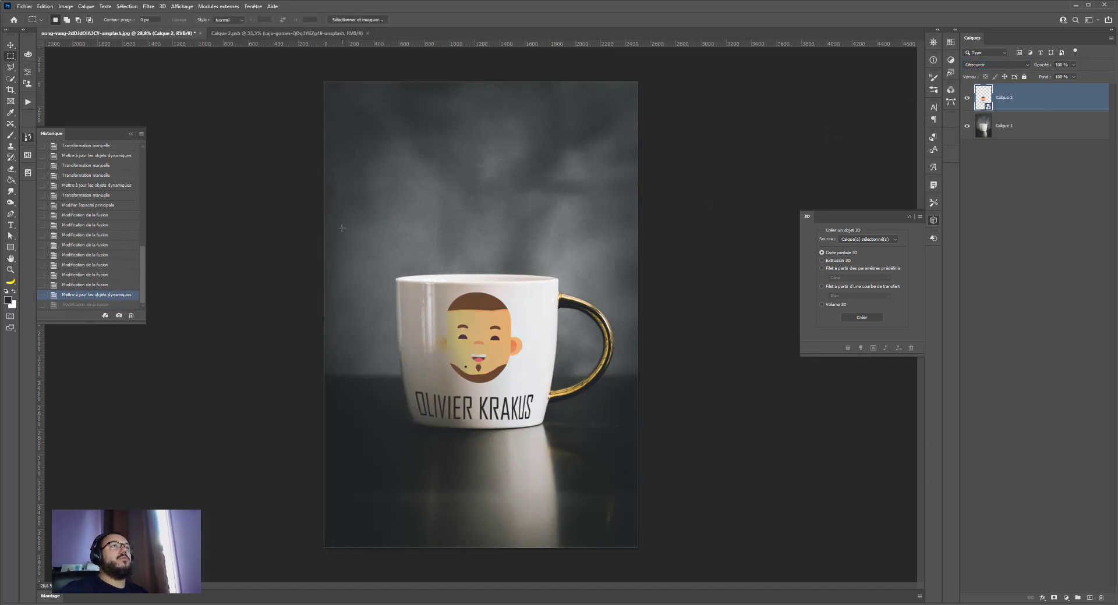
{"action": "scroll", "coordinate": [343, 227], "scroll_direction": "down", "scroll_amount": 5}
{"action": "scroll", "coordinate": [205, 217], "scroll_direction": "up", "scroll_amount": 2}
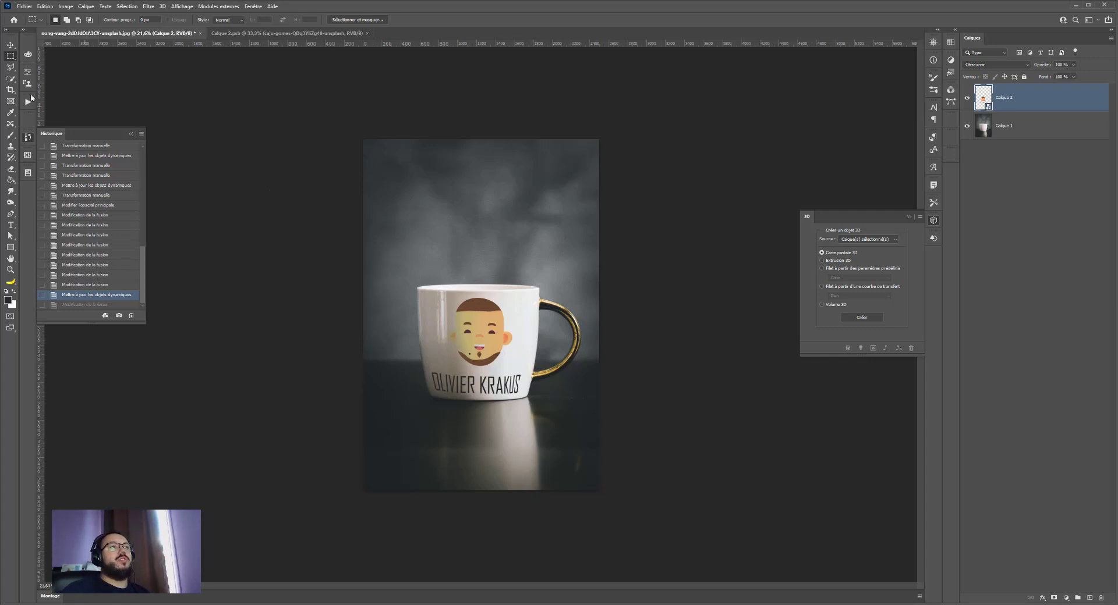
{"action": "left_click", "coordinate": [368, 33]}
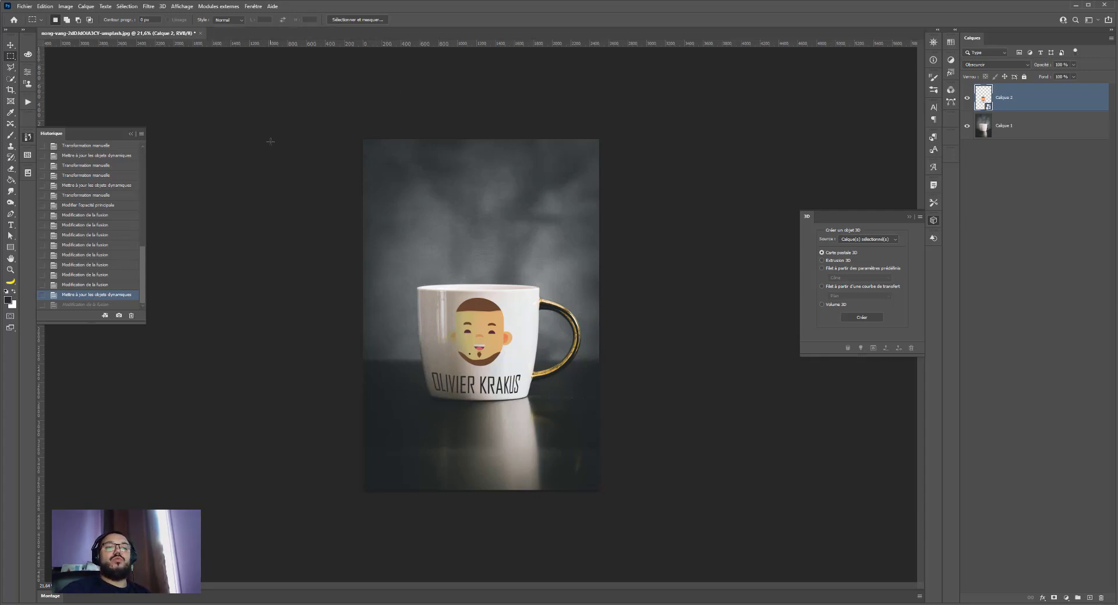